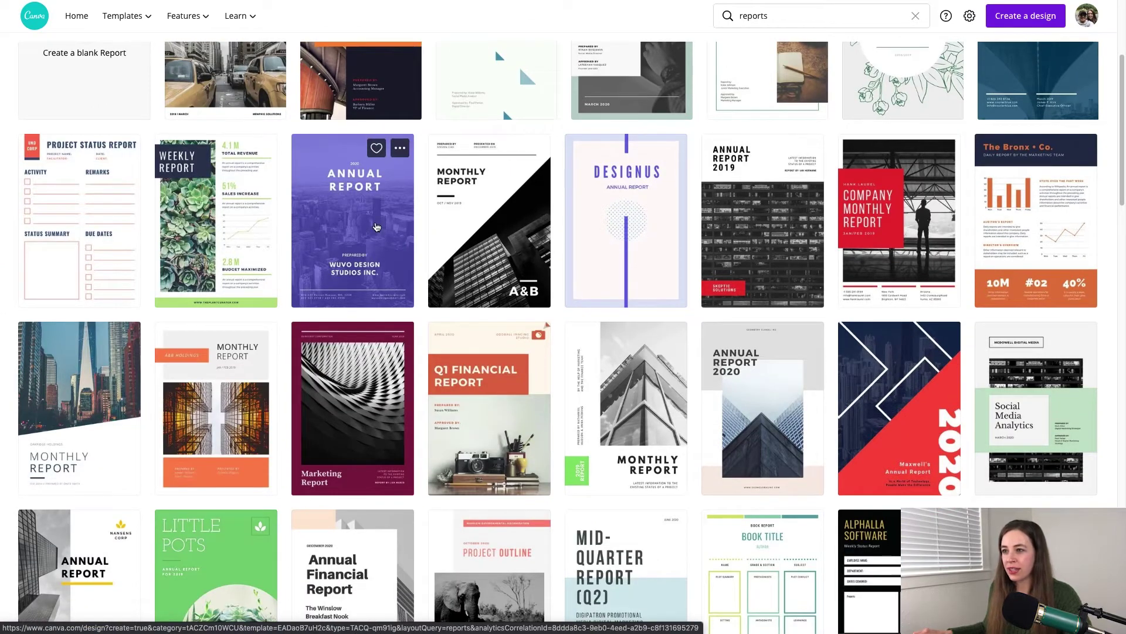
# - Create a report from the purple "Annual Report" template with the city skyline cover
pyautogui.click(376, 227)
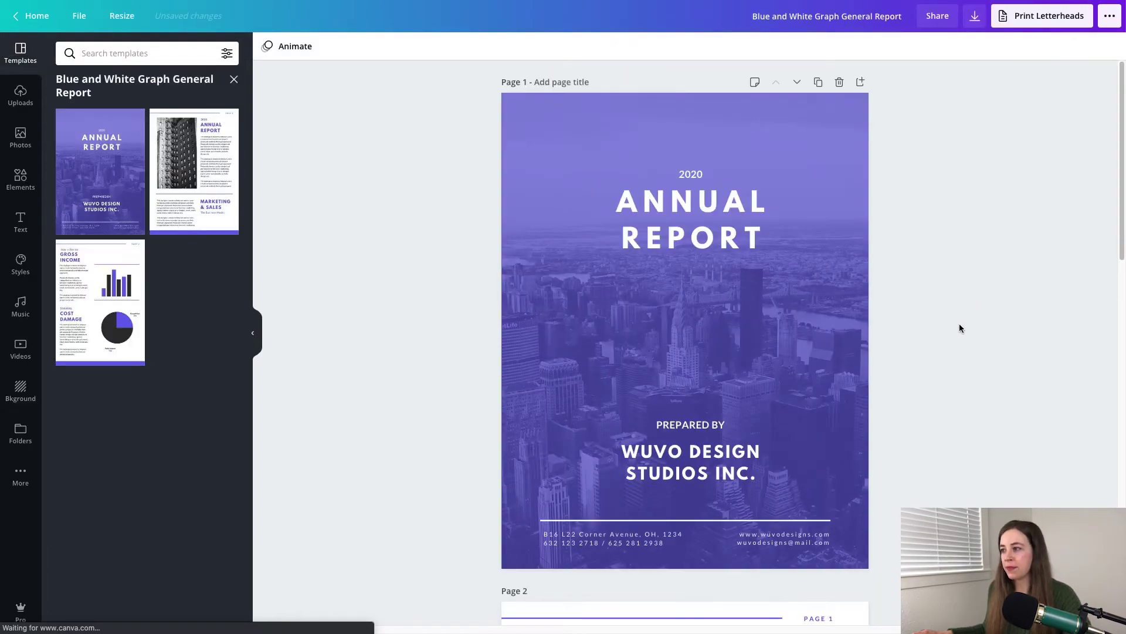
# - Review the layouts of the three template pages, from the cover to the Gross Income and Cost Damage page
pyautogui.scroll(-15, 838, 291)
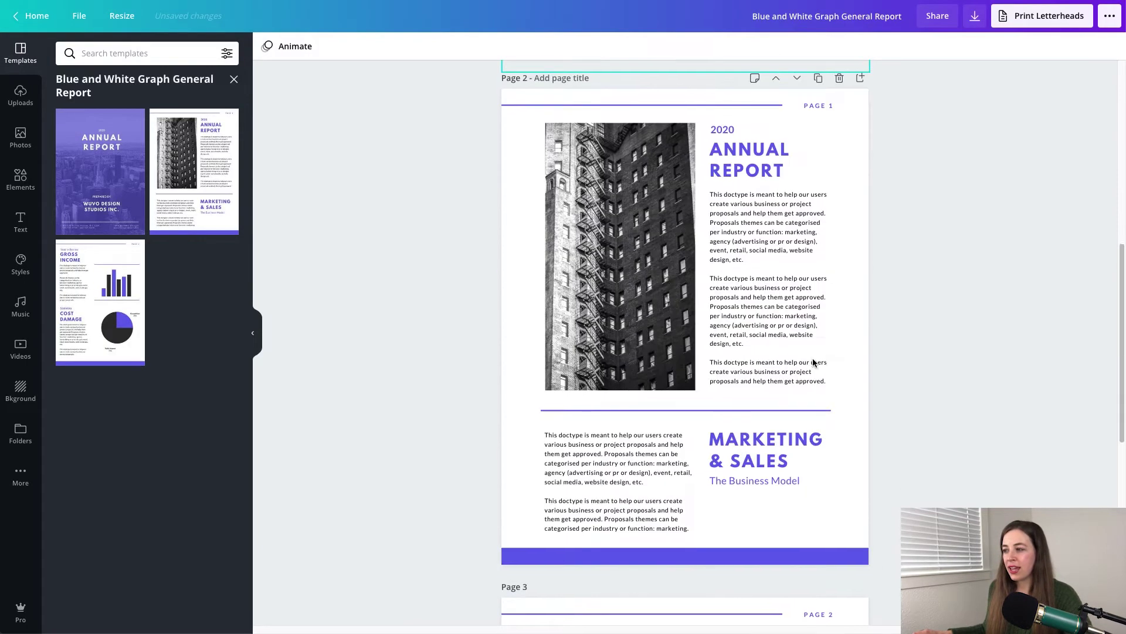
pyautogui.scroll(15, 813, 362)
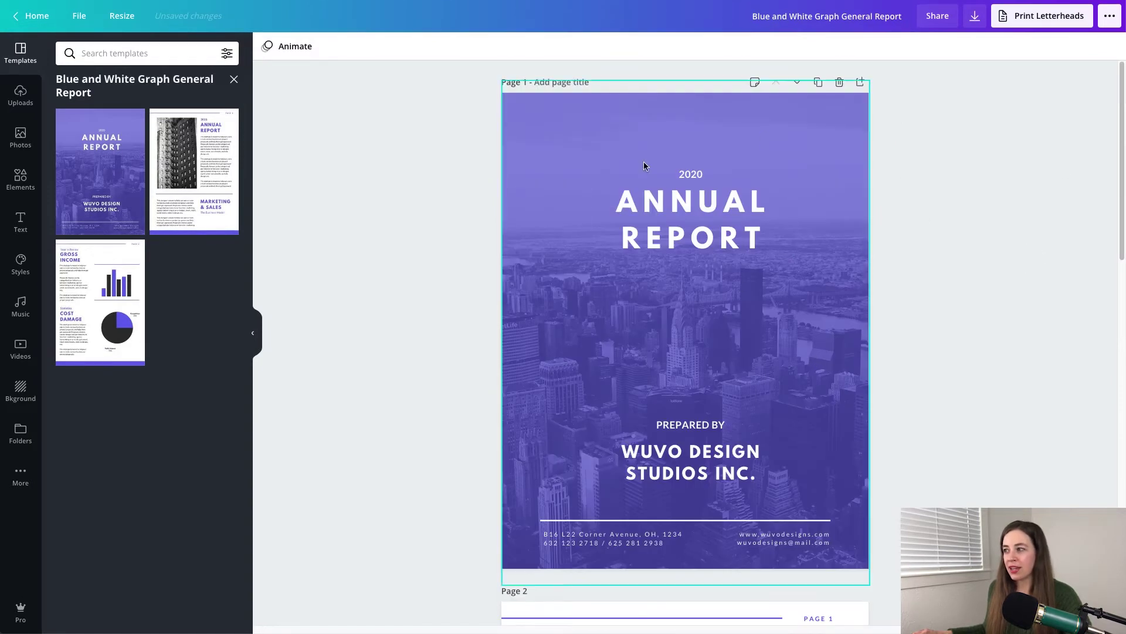
pyautogui.scroll(-1, 771, 359)
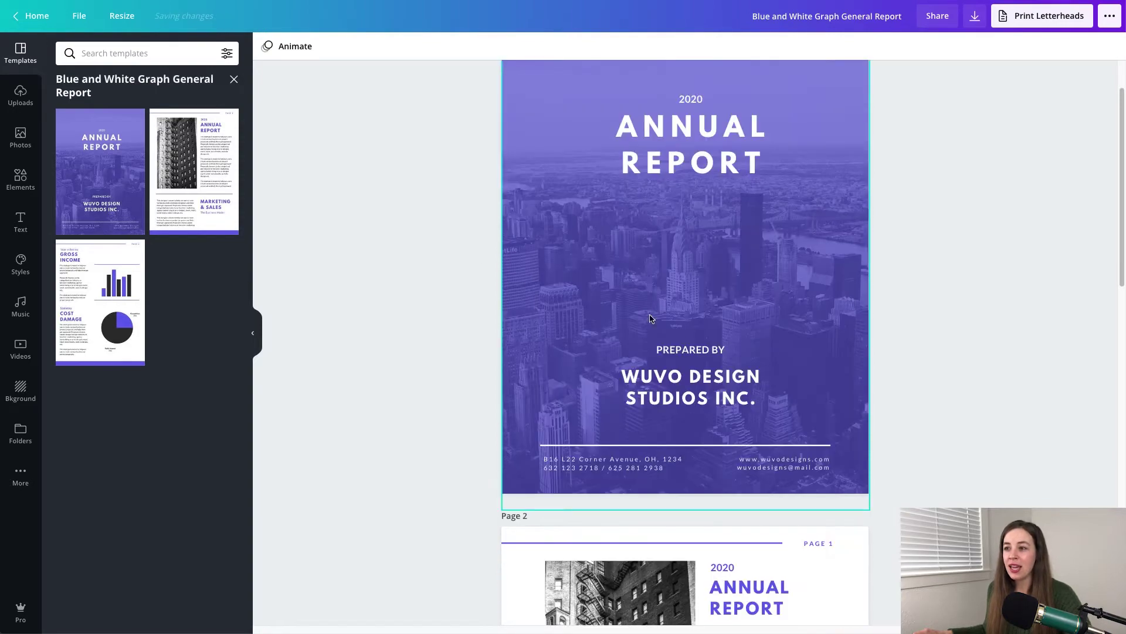
pyautogui.scroll(-14, 632, 275)
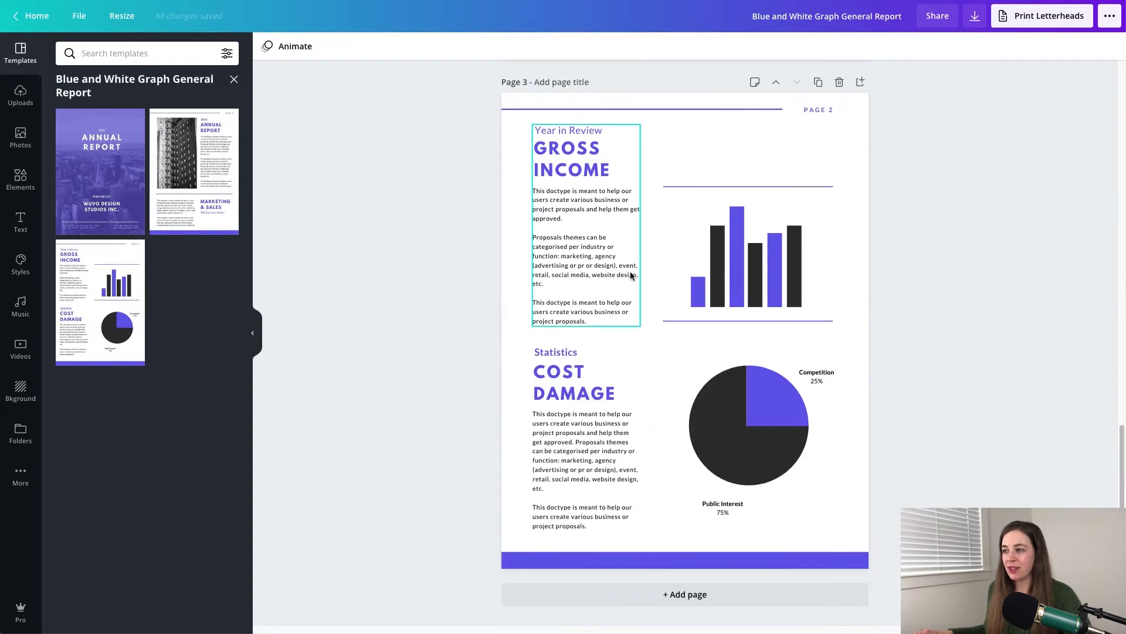
pyautogui.scroll(15, 630, 273)
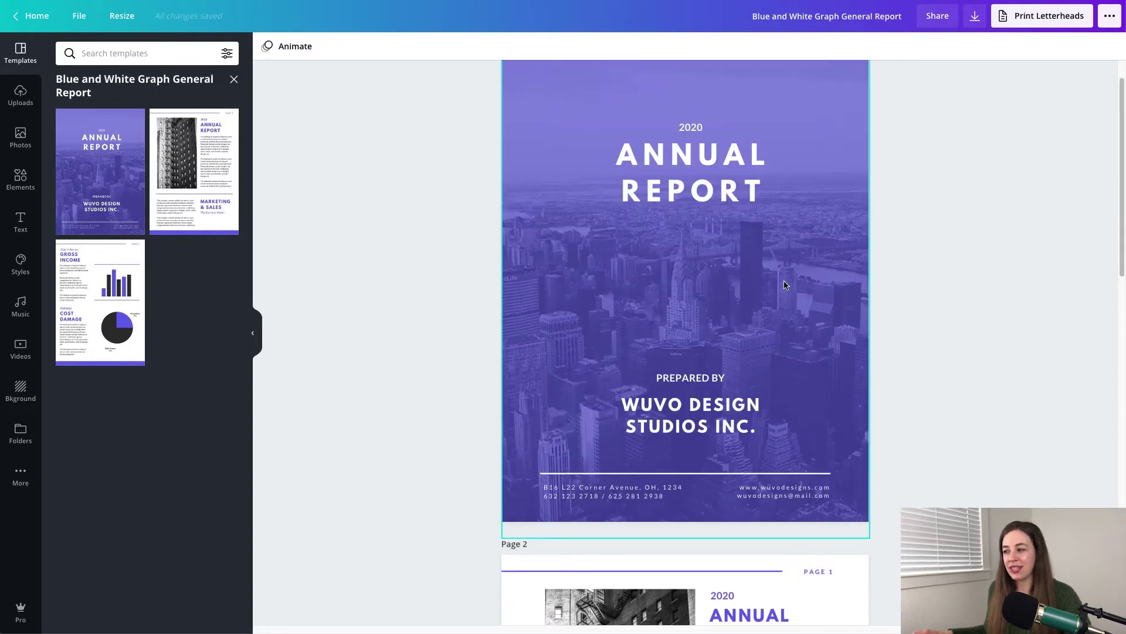
pyautogui.scroll(-12, 784, 284)
pyautogui.scroll(-3, 783, 286)
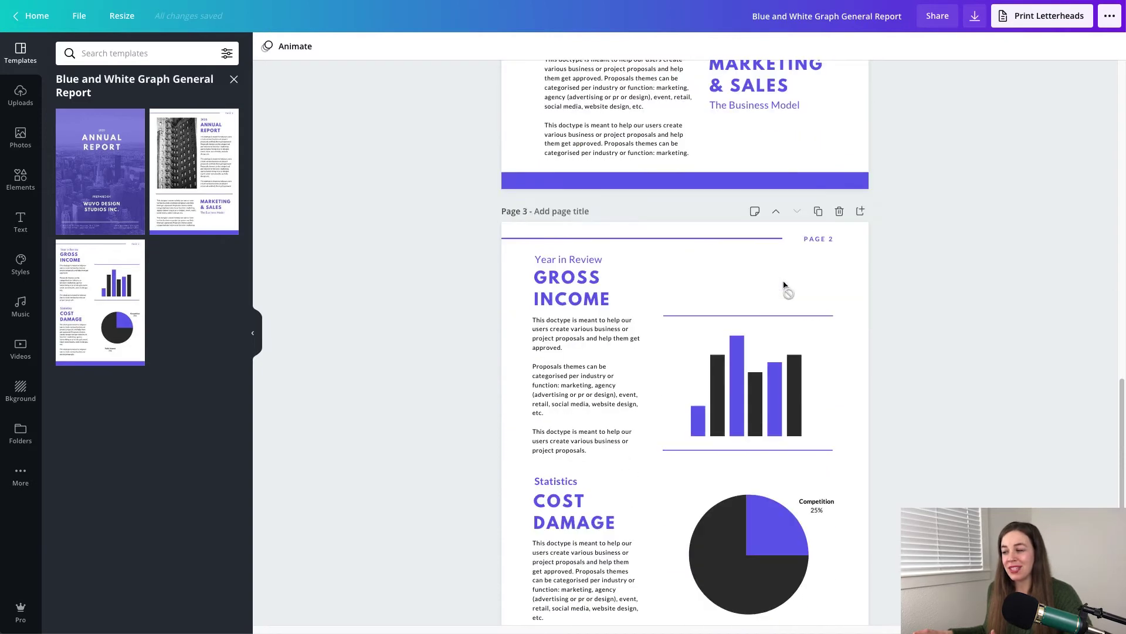
pyautogui.click(621, 311)
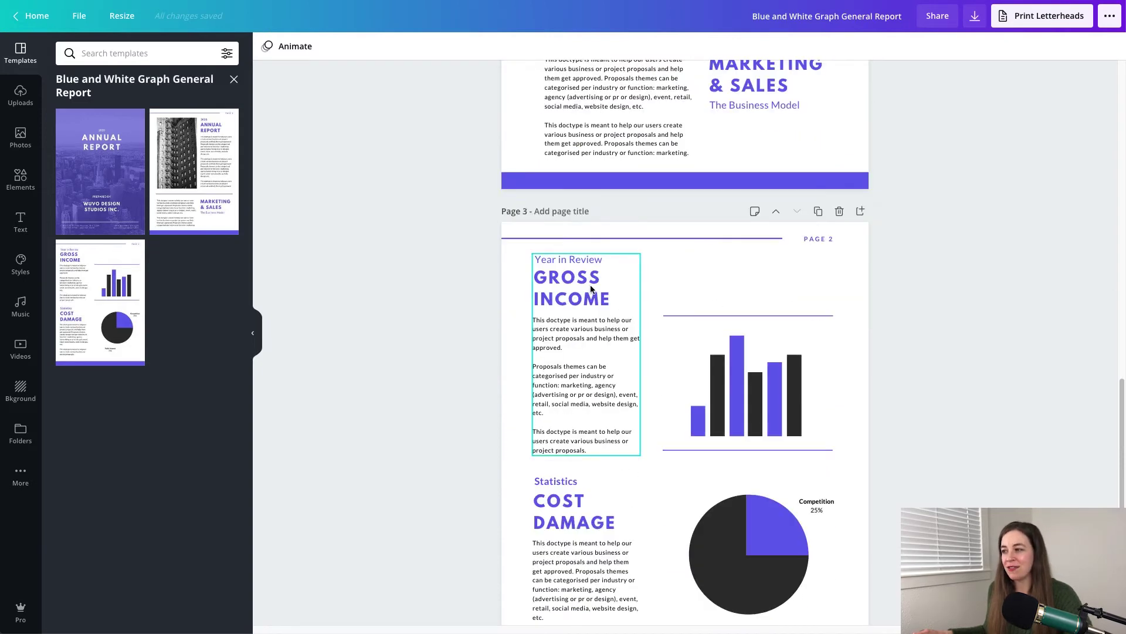
pyautogui.click(465, 261)
pyautogui.scroll(-3, 966, 300)
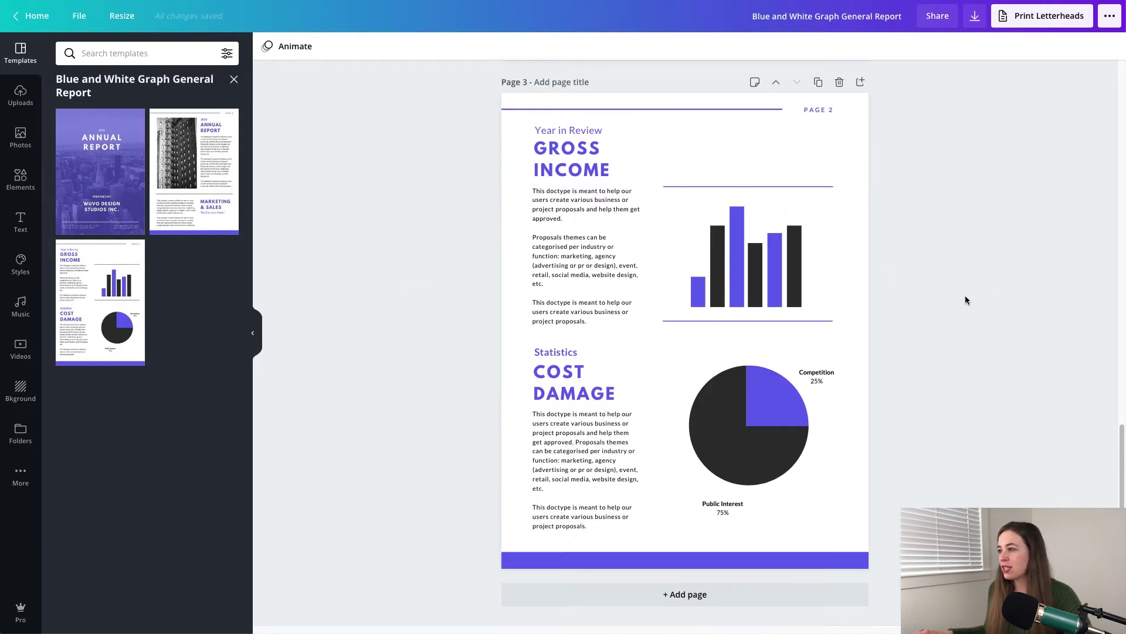
# - Add a page after page 3 with the template's Annual Report / Marketing & Sales layout, and delete that page
pyautogui.click(711, 594)
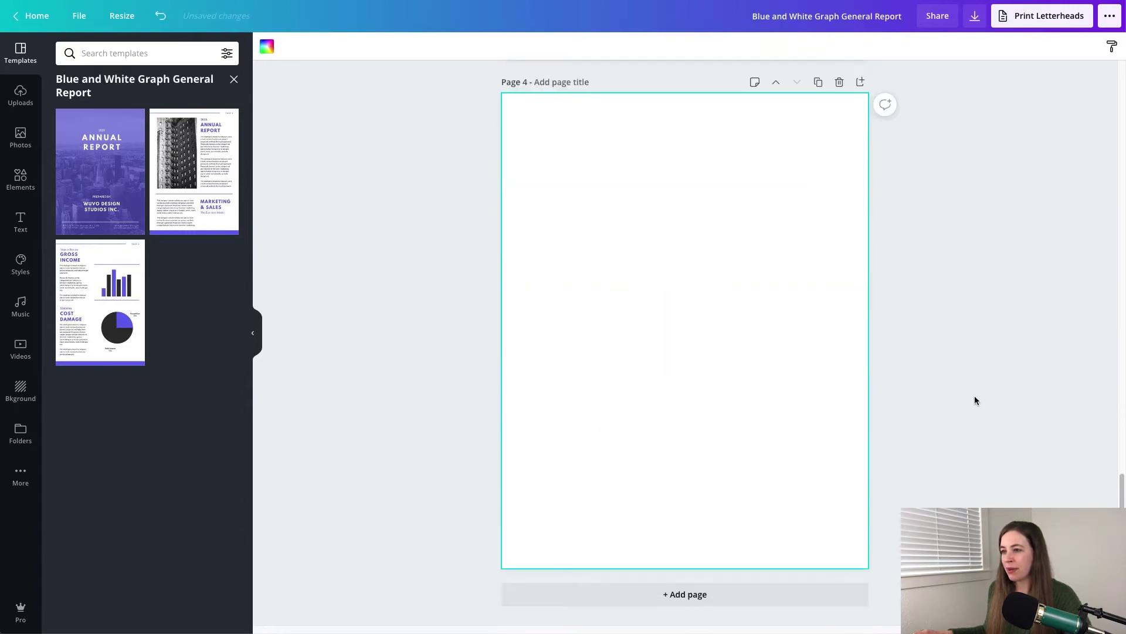
pyautogui.click(200, 192)
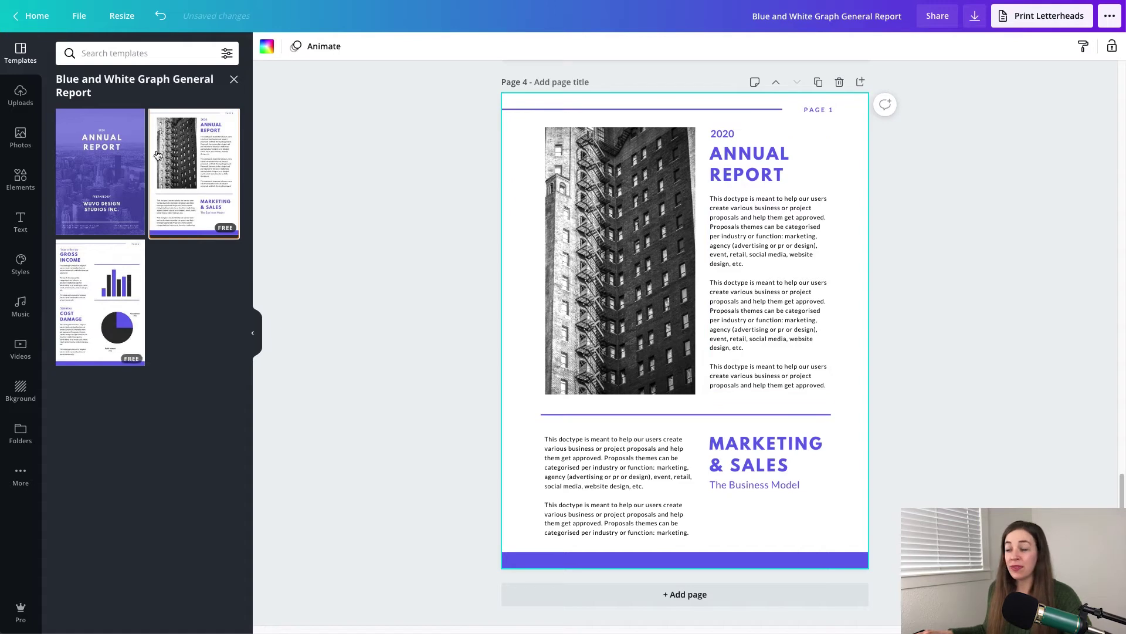
pyautogui.click(842, 83)
# - Add a fourth page and apply the Statistics / Gross Income 2020 layout from the White and Grey Minimalist Annual Report template
pyautogui.click(680, 594)
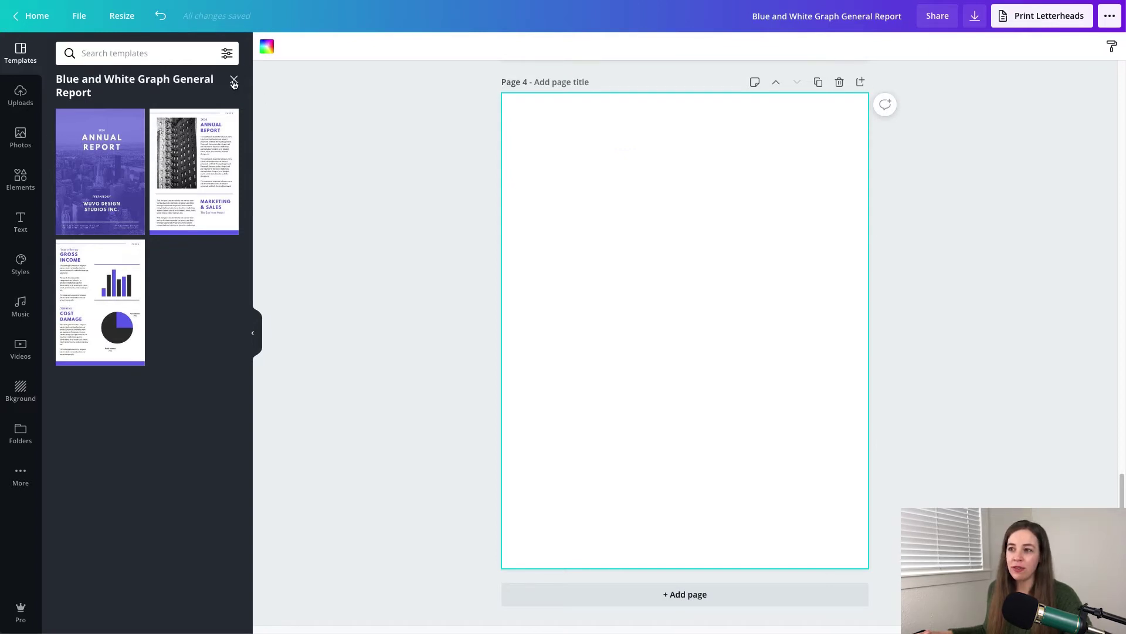
pyautogui.click(233, 83)
pyautogui.scroll(-1, 148, 229)
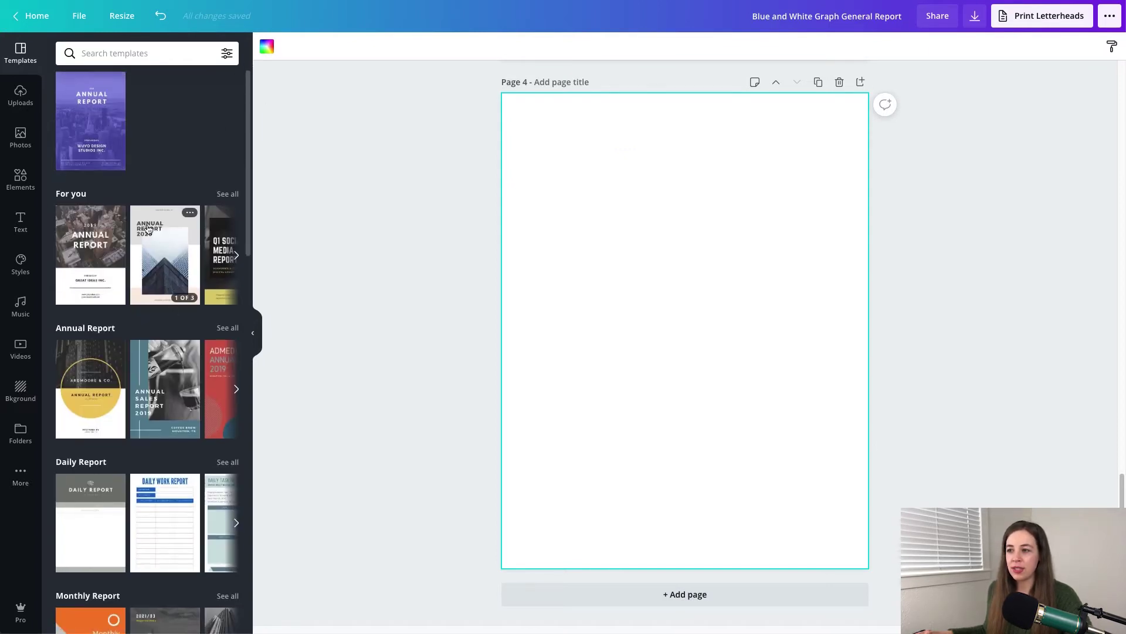
pyautogui.click(166, 252)
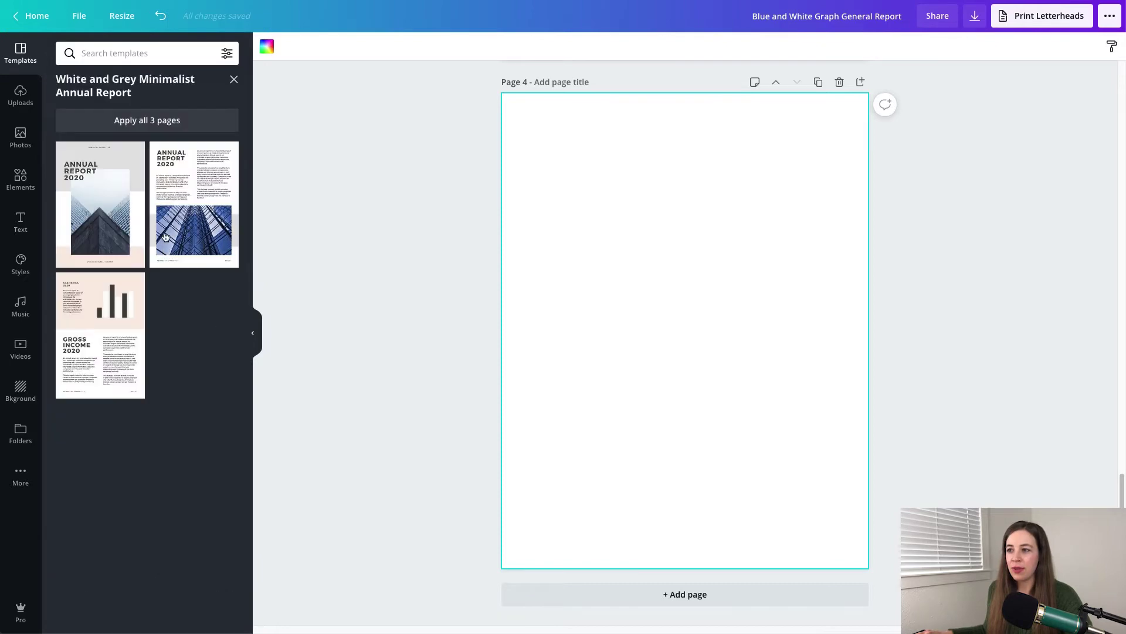
pyautogui.click(101, 368)
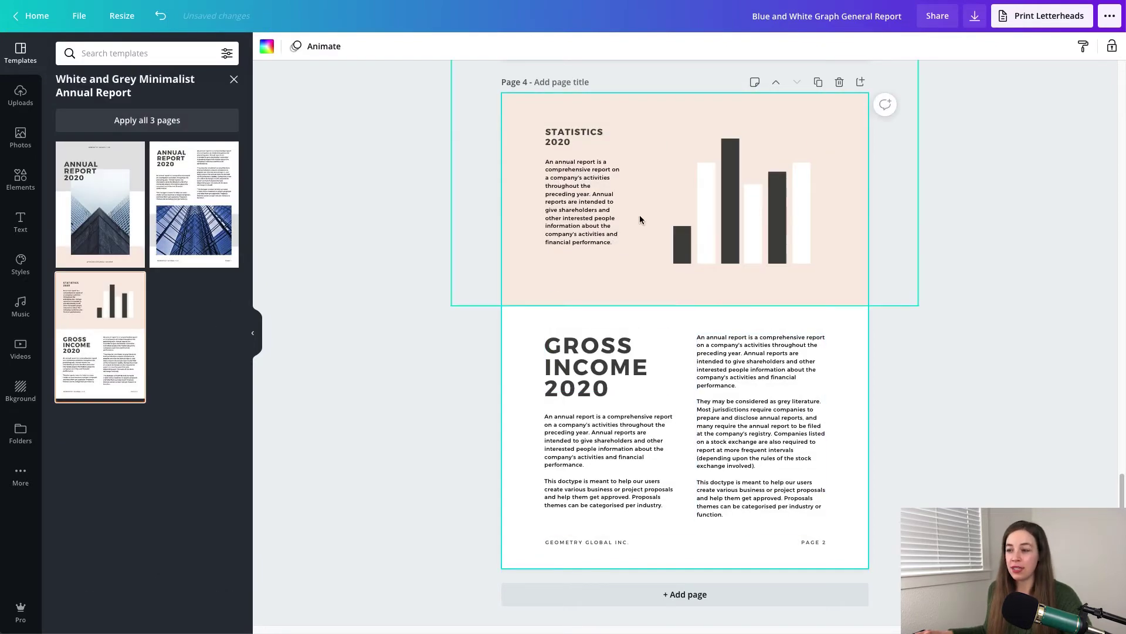
pyautogui.click(393, 230)
# - Try recolouring the cover's city photo with the dark grey document colour and shifting it, and undo both changes
pyautogui.scroll(20, 395, 233)
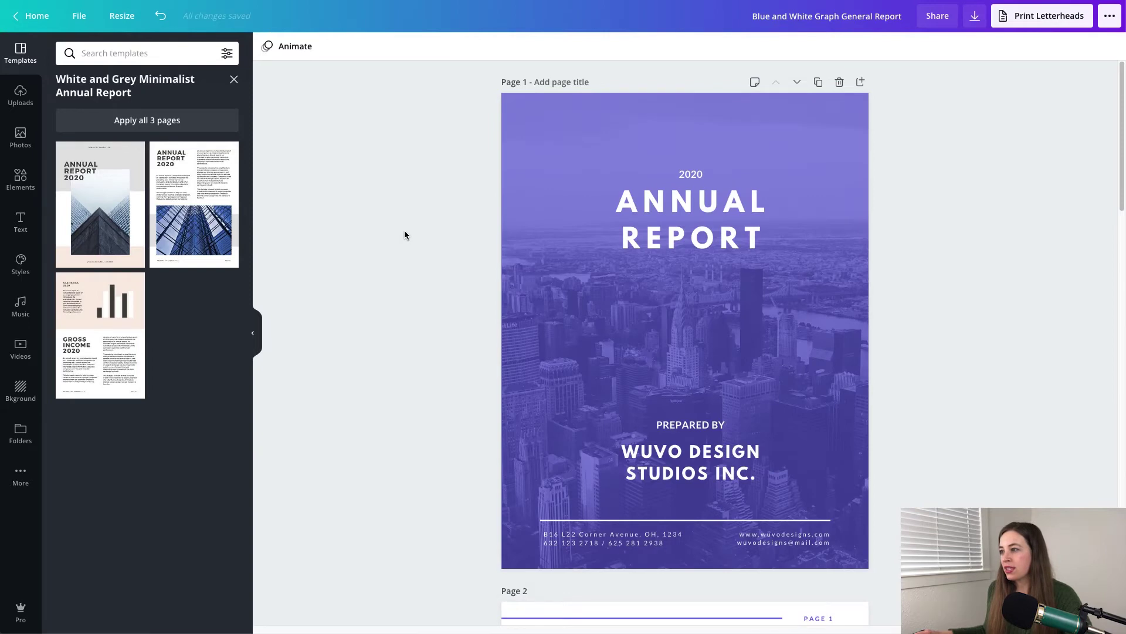
pyautogui.click(521, 118)
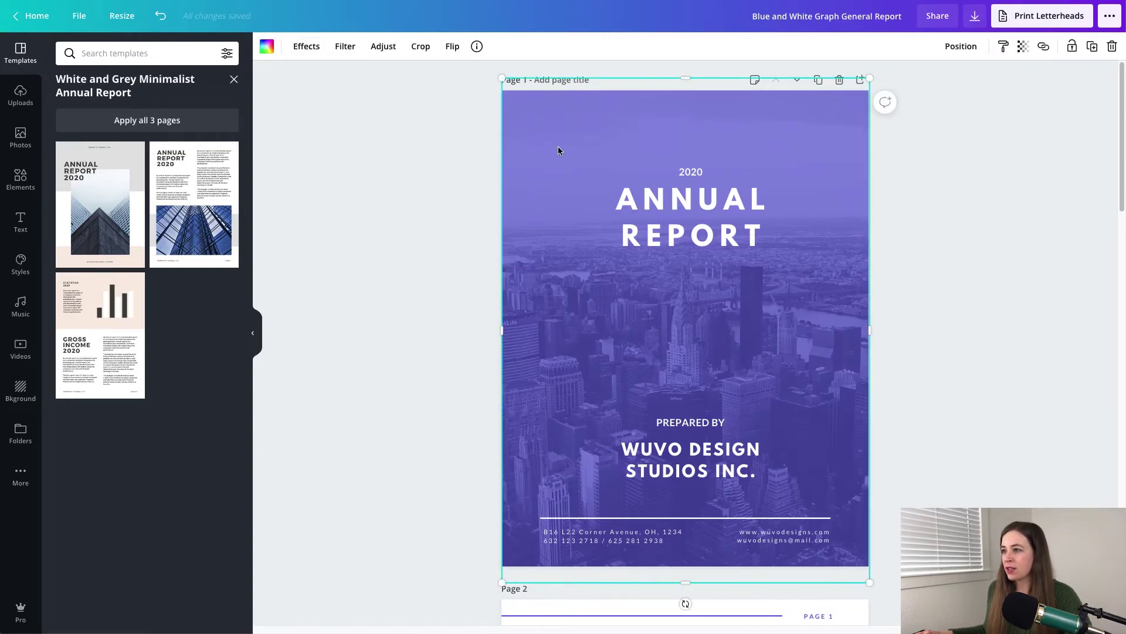
pyautogui.click(266, 46)
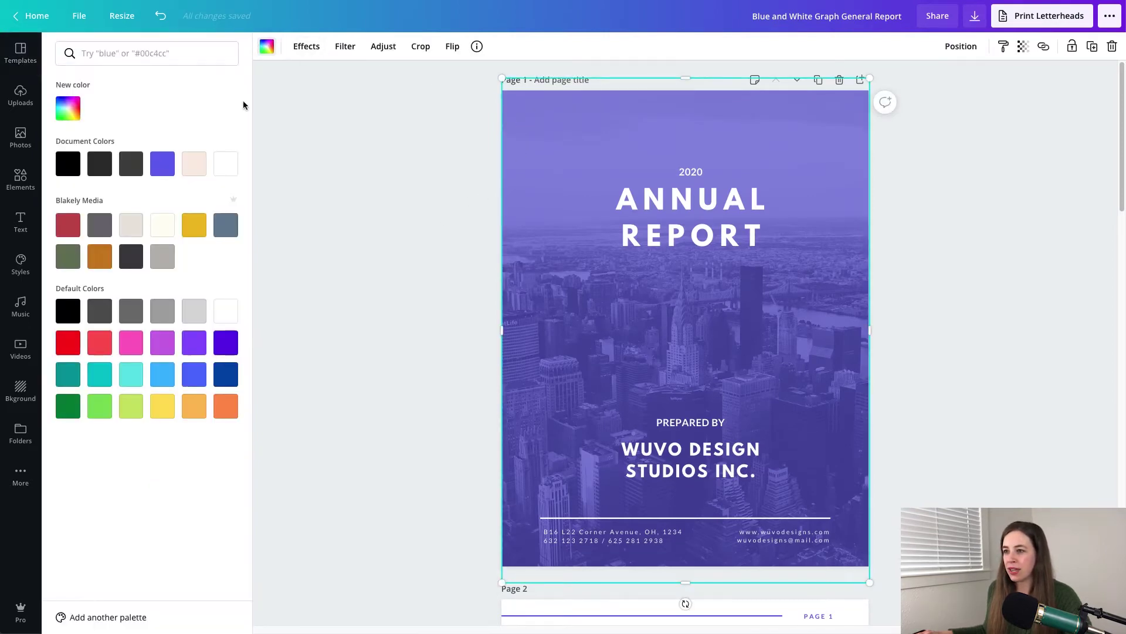
pyautogui.click(133, 169)
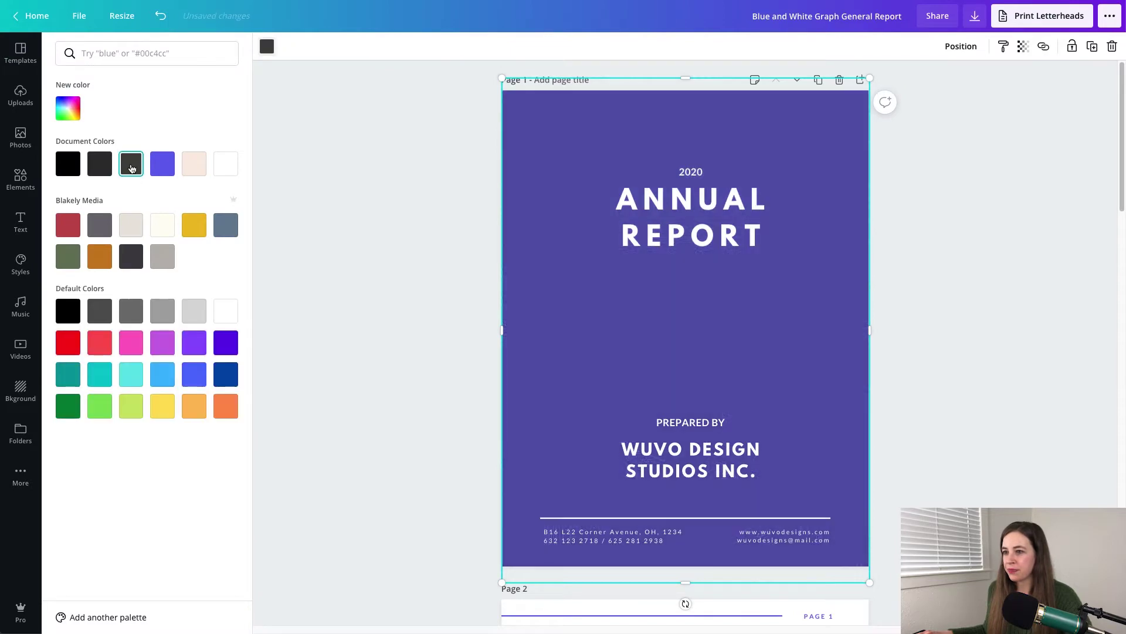
pyautogui.click(269, 130)
pyautogui.moveTo(565, 171); pyautogui.dragTo(576, 211)
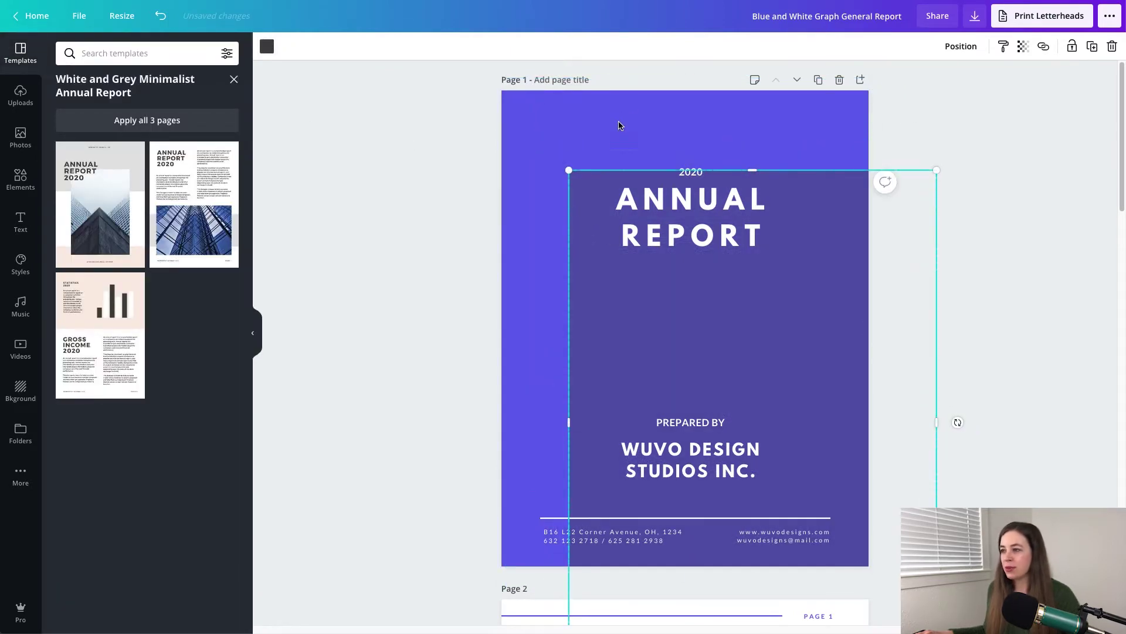
pyautogui.hotkey('ctrl', 'z')
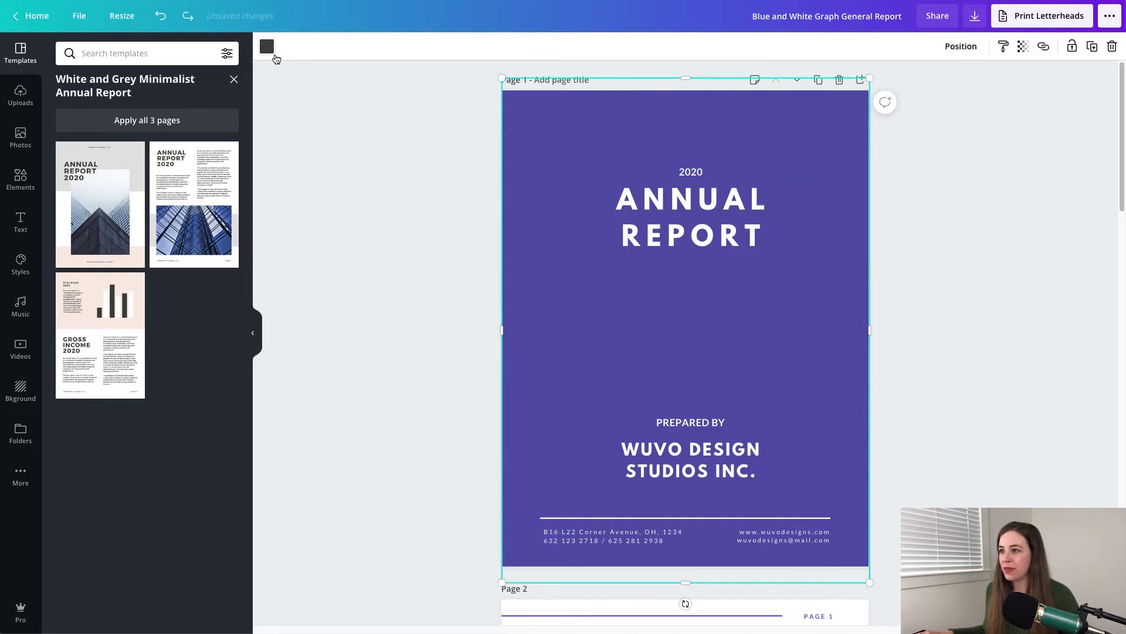
pyautogui.hotkey('ctrl', 'z')
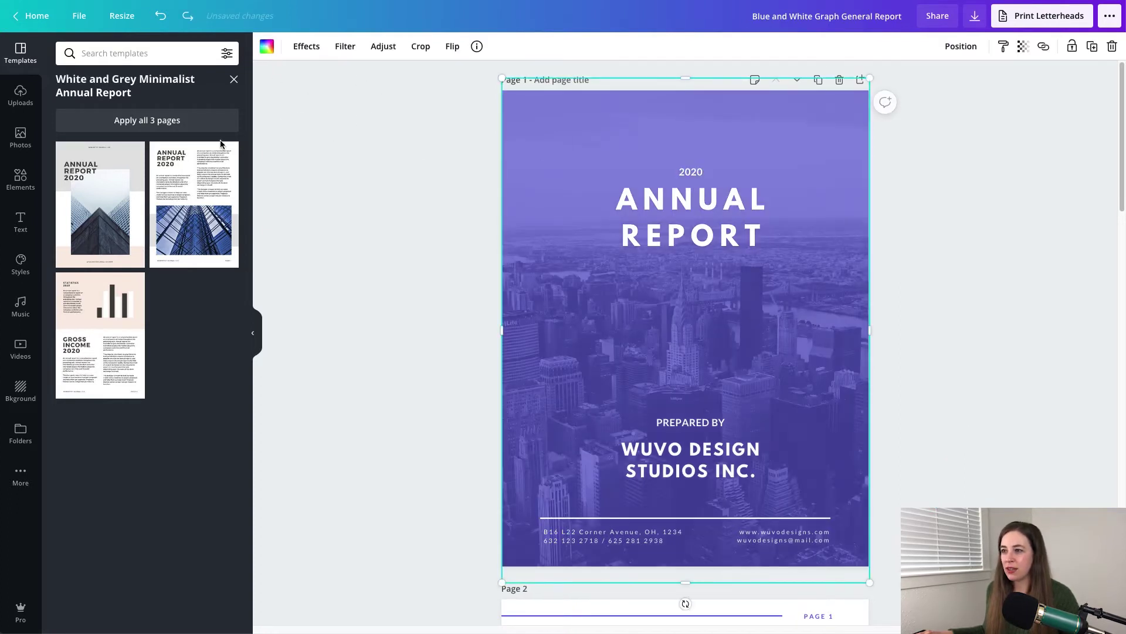
# - Change the cover's background behind the city photo to the pale peach document colour, and fit the photo back over the page
pyautogui.moveTo(532, 150); pyautogui.dragTo(583, 206)
pyautogui.moveTo(615, 360); pyautogui.dragTo(573, 322)
pyautogui.click(520, 286)
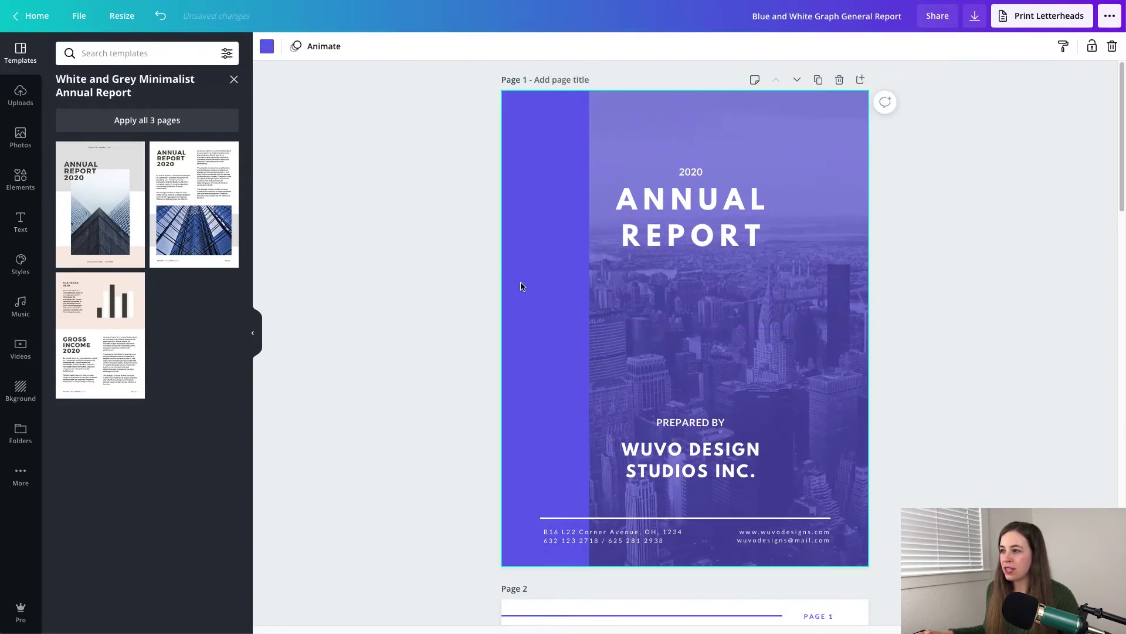
pyautogui.click(268, 46)
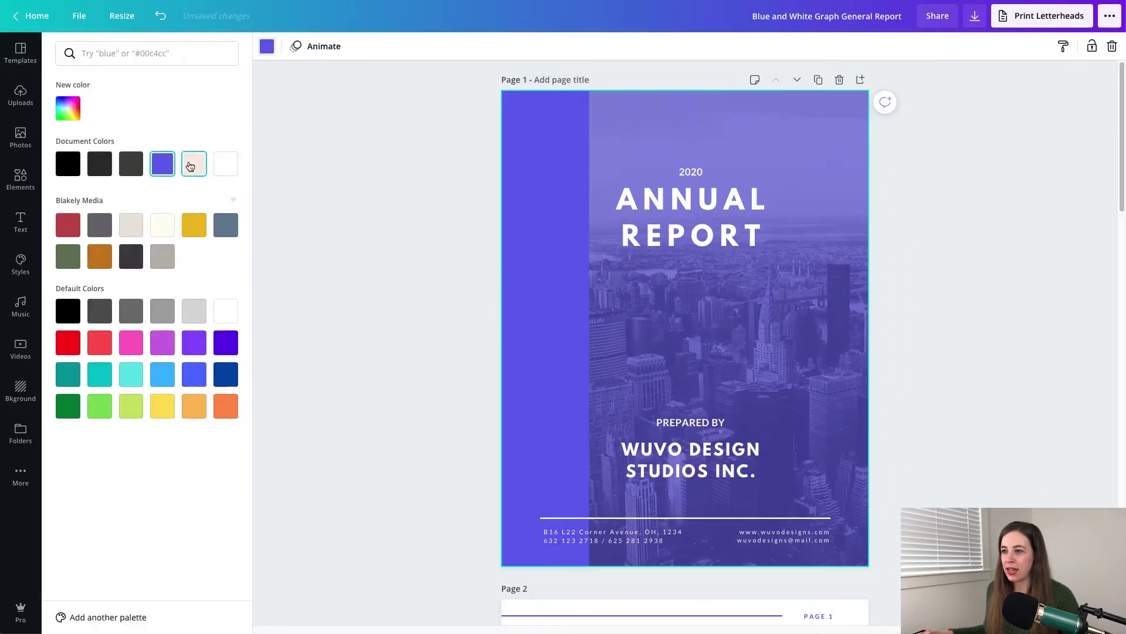
pyautogui.click(193, 163)
pyautogui.click(527, 198)
pyautogui.moveTo(633, 318); pyautogui.dragTo(540, 312)
pyautogui.click(413, 246)
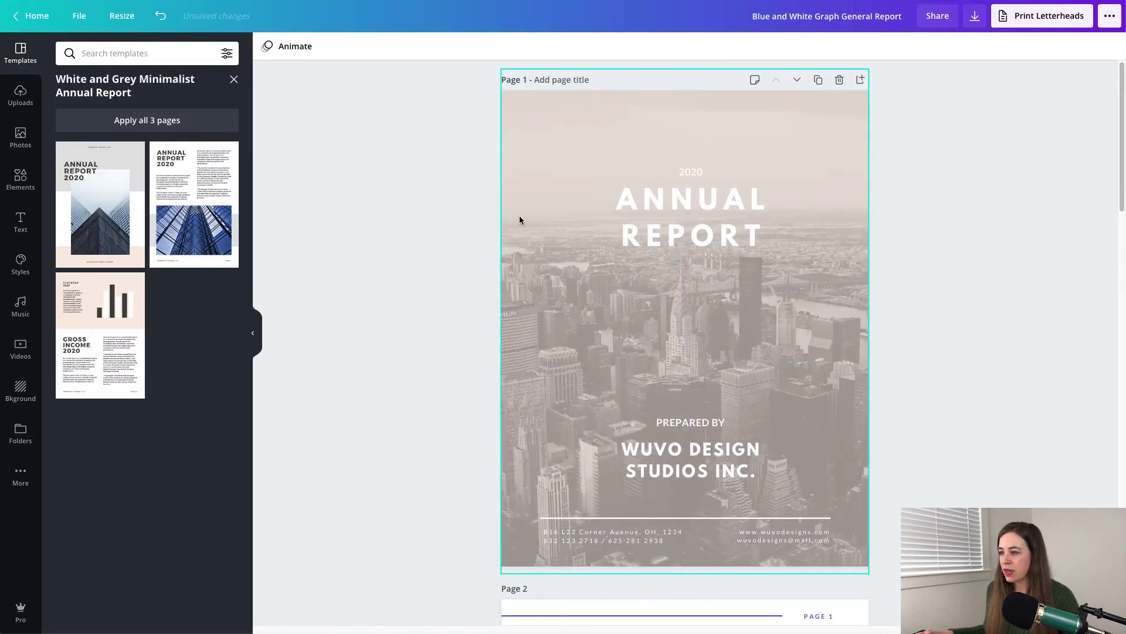
# - Shift the cover photo aside, compare the background with page 4, reapply the peach document colour and move the photo back over the page
pyautogui.moveTo(519, 219); pyautogui.dragTo(635, 241)
pyautogui.click(530, 231)
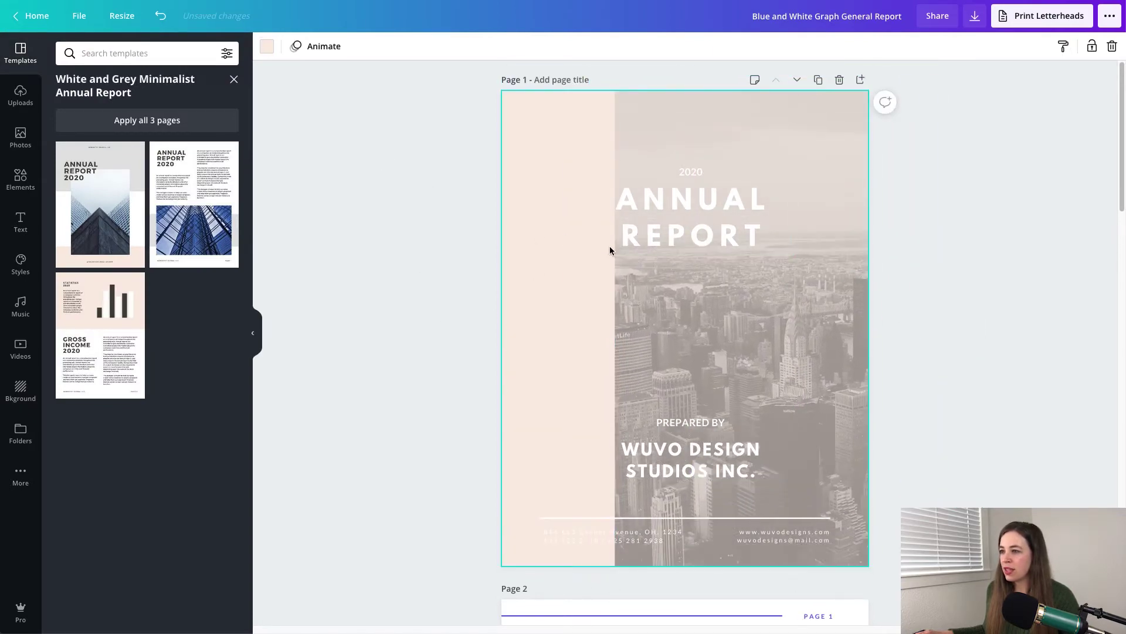
pyautogui.scroll(-20, 556, 279)
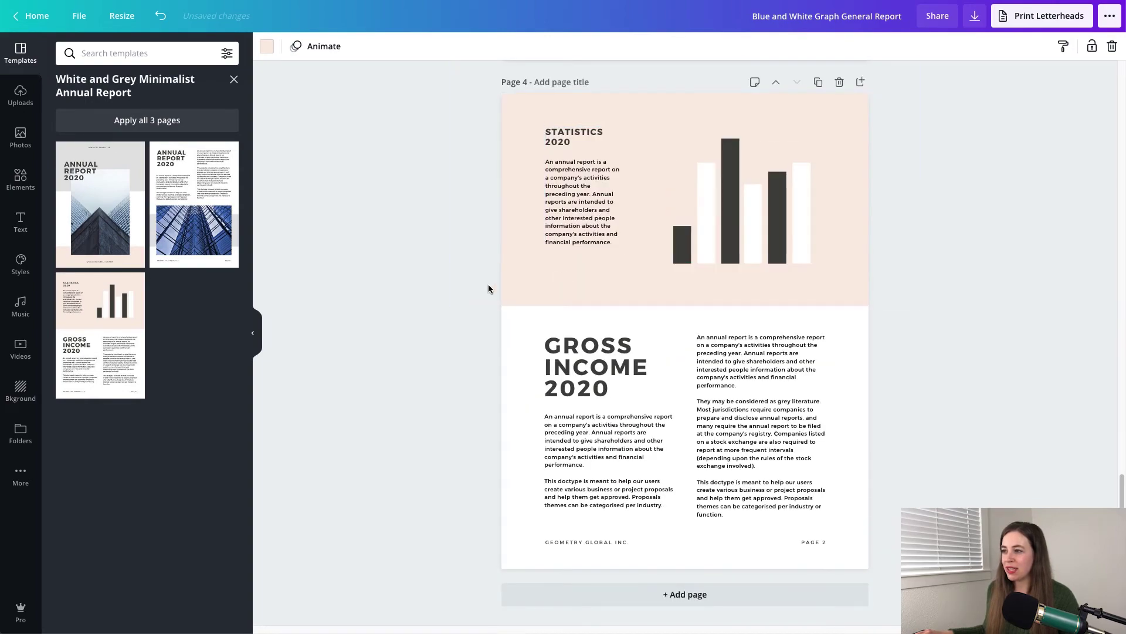
pyautogui.scroll(20, 491, 299)
pyautogui.scroll(5, 489, 316)
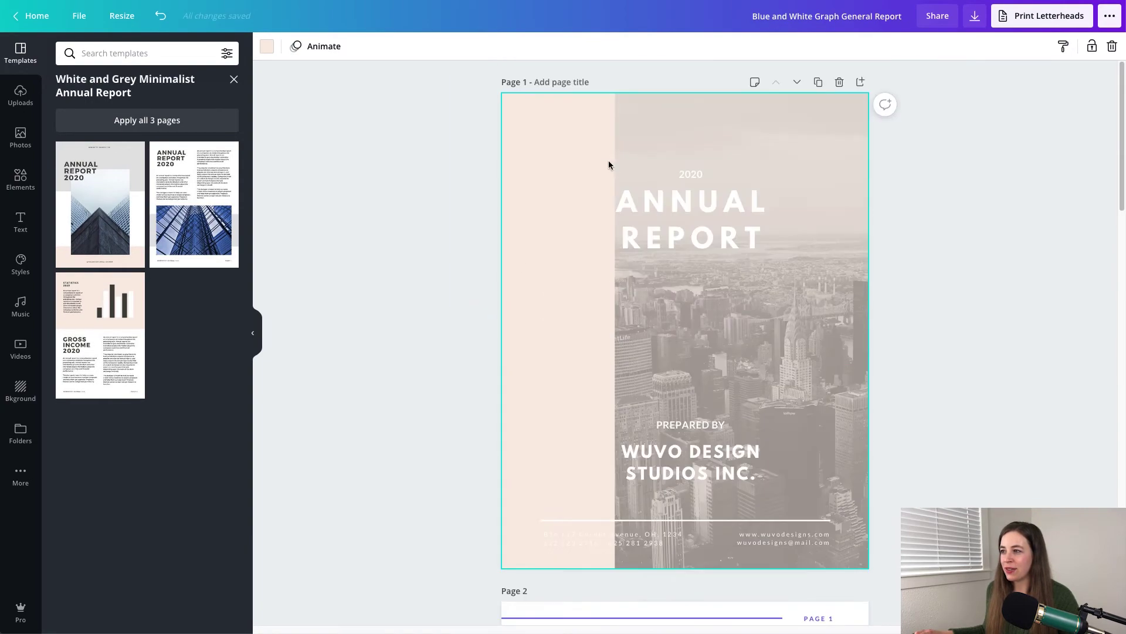
pyautogui.click(267, 47)
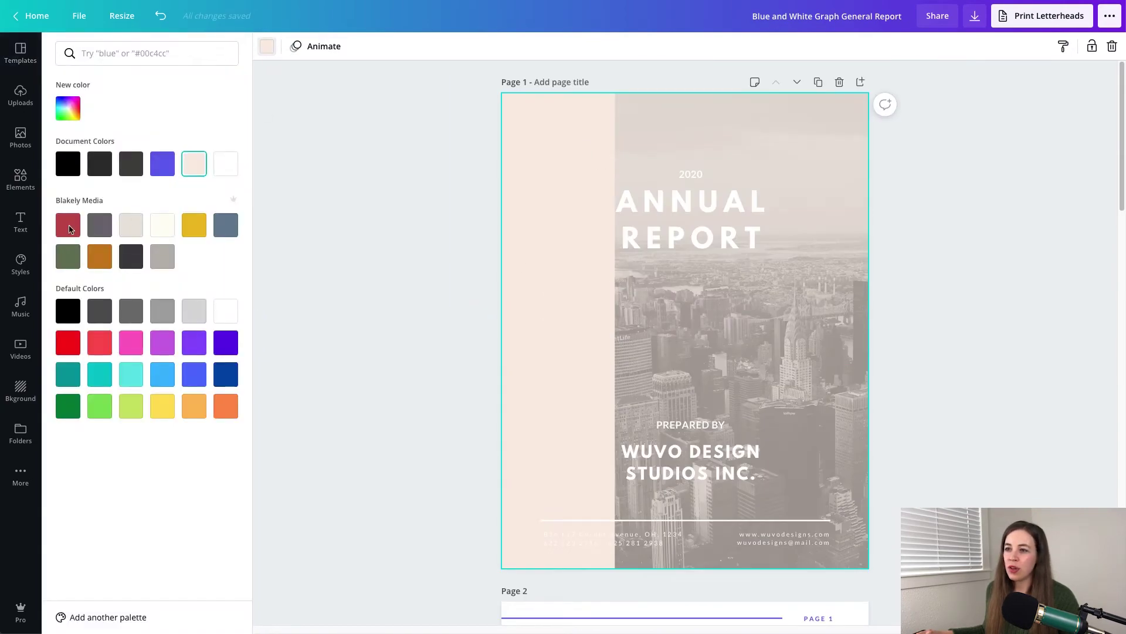
pyautogui.click(199, 166)
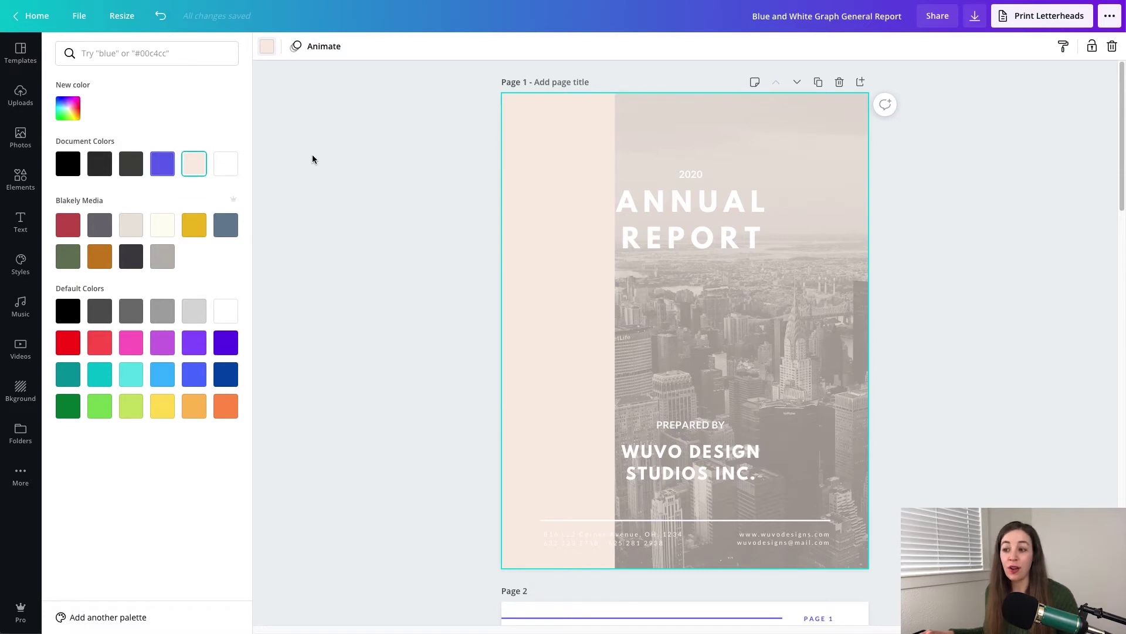
pyautogui.moveTo(666, 113); pyautogui.dragTo(553, 113)
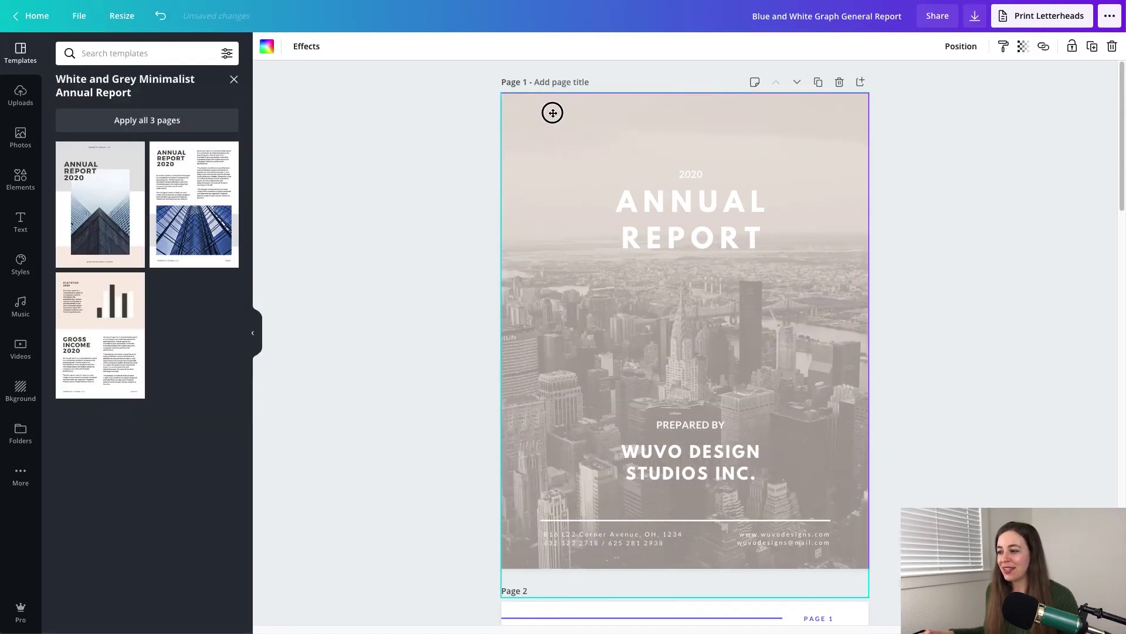
pyautogui.click(436, 141)
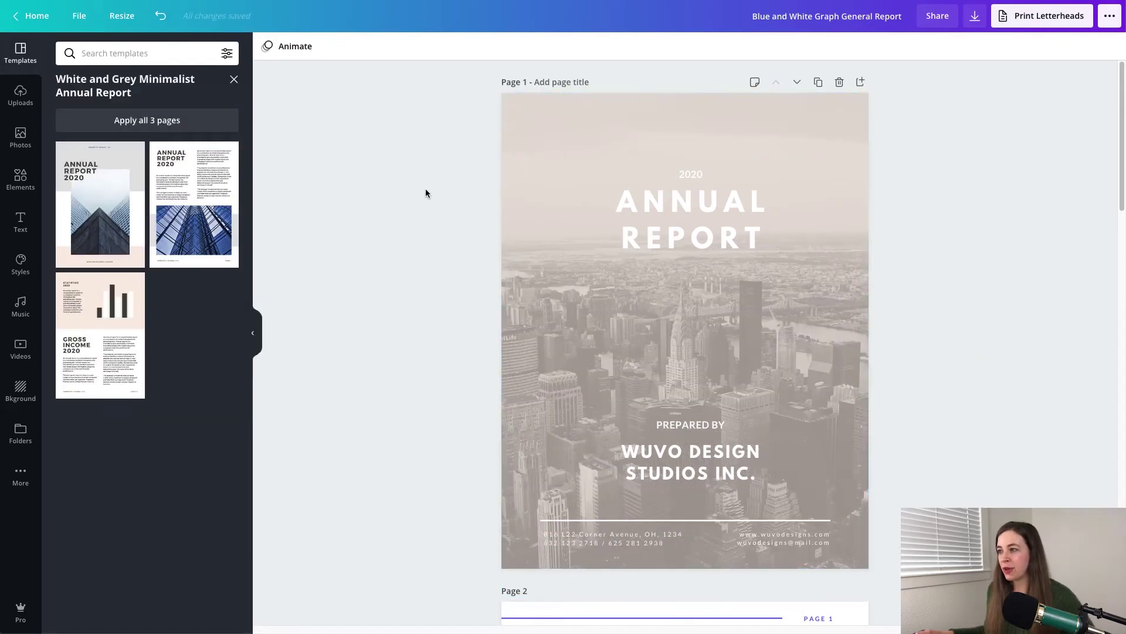
# - Ungroup the "2020" and "ANNUAL REPORT" text on the cover page
pyautogui.scroll(-1, 425, 189)
pyautogui.scroll(-1, 426, 190)
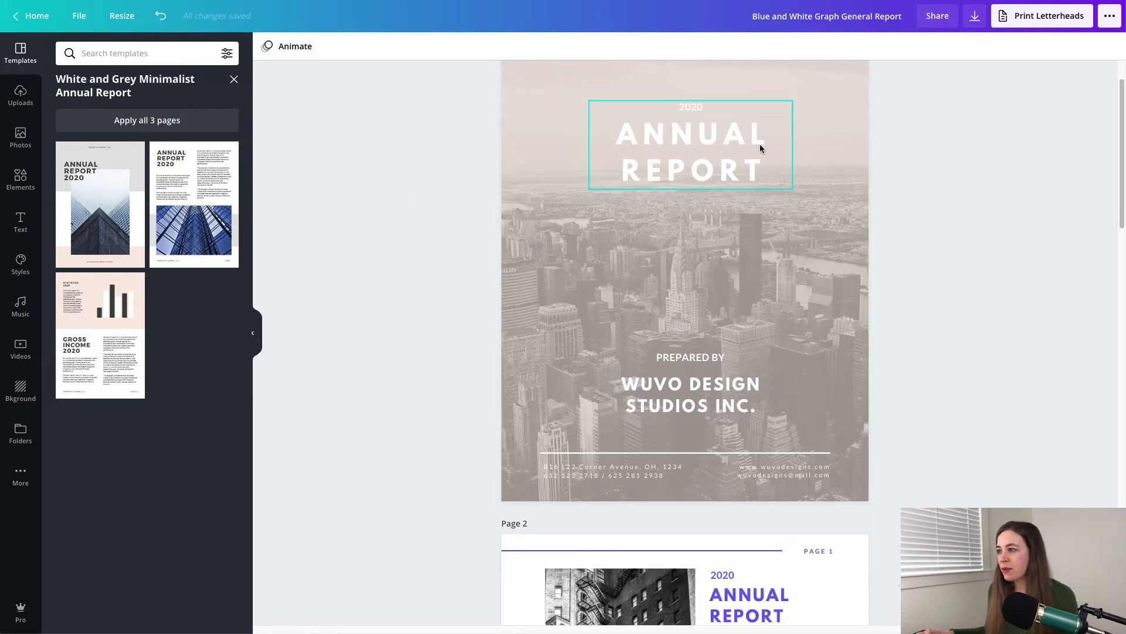
pyautogui.click(708, 158)
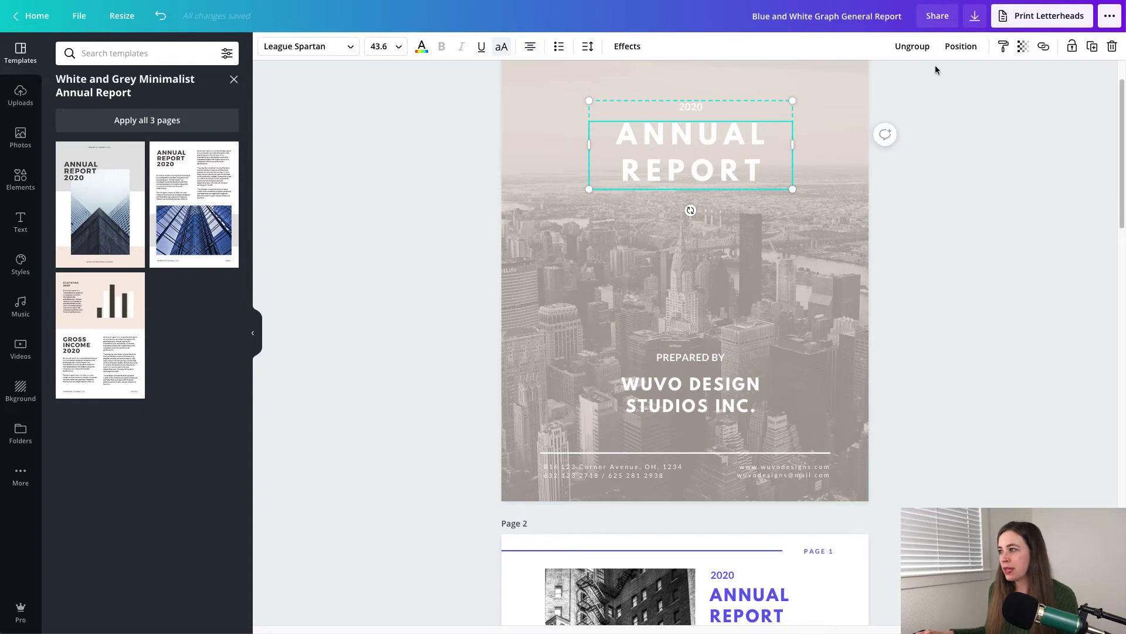
pyautogui.click(918, 46)
pyautogui.click(1003, 151)
# - Set the font of the cover's "ANNUAL REPORT" title to Mont Bold and look through the other available fonts
pyautogui.click(749, 156)
pyautogui.click(287, 50)
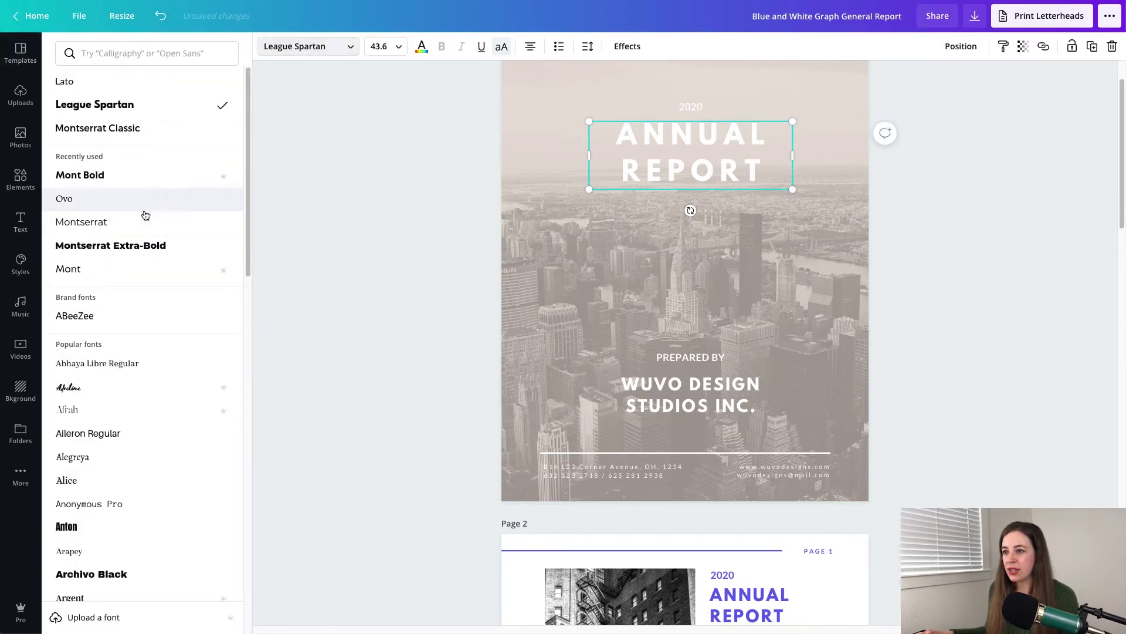
pyautogui.moveTo(209, 179)
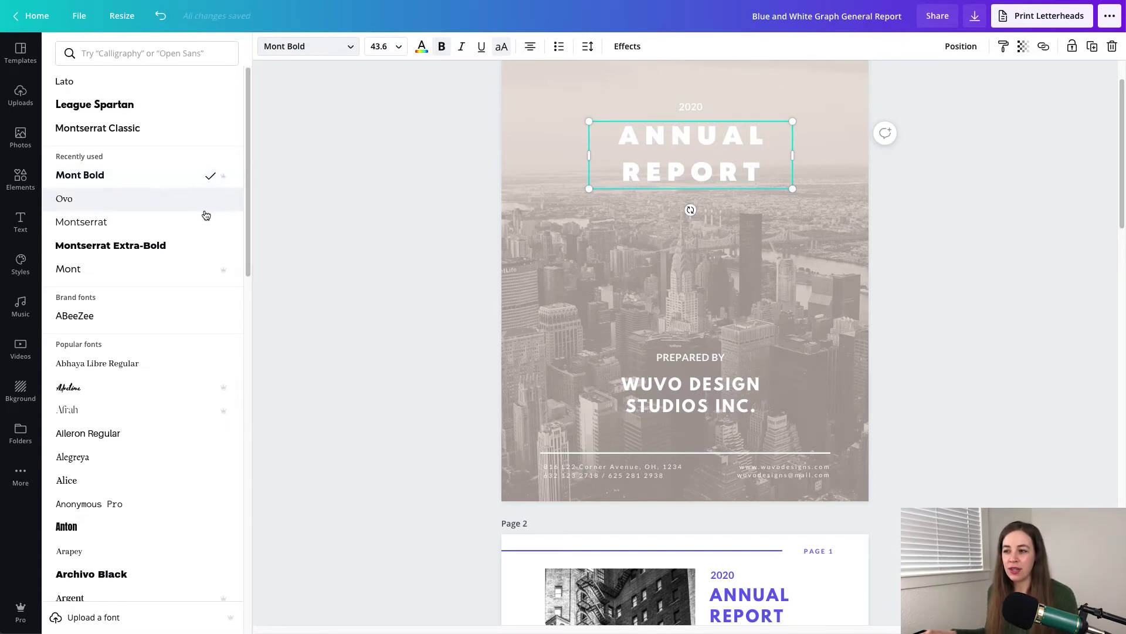
pyautogui.scroll(-10, 154, 428)
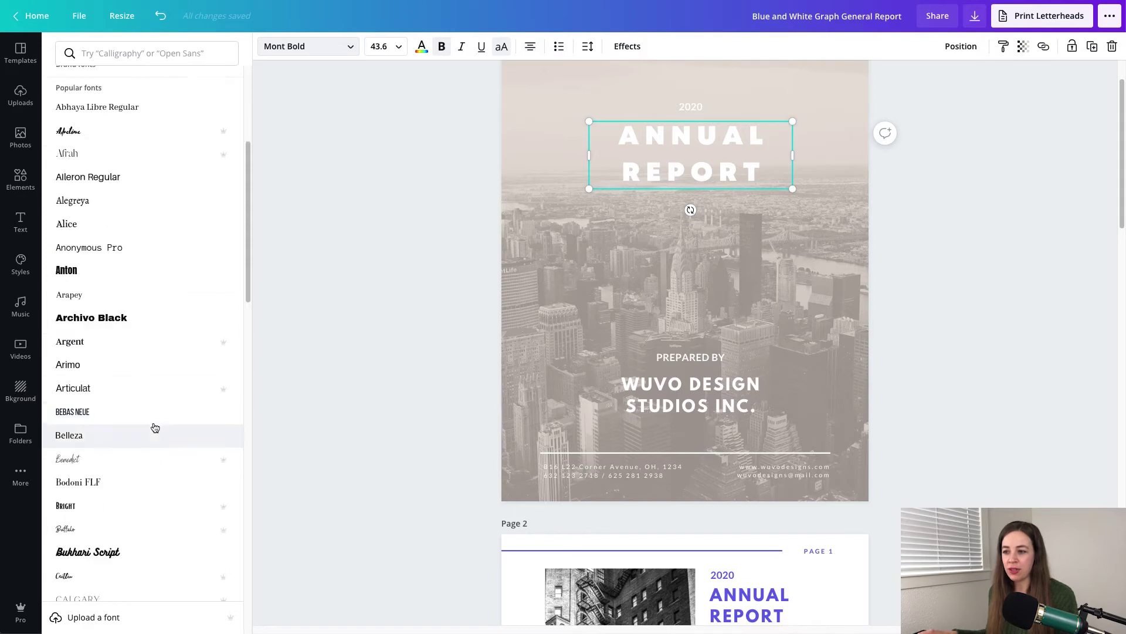
pyautogui.scroll(-15, 157, 426)
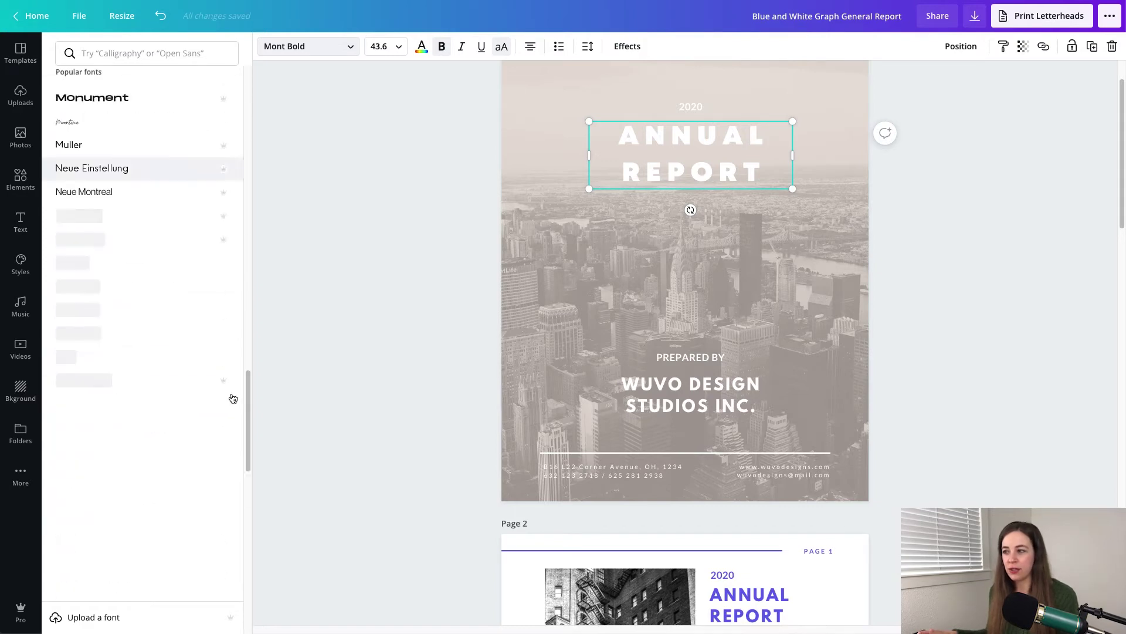
pyautogui.click(401, 270)
# - Examine page 2's body text beside the building photo, including the spelling suggestions for "categorised" and the extent of the first paragraph
pyautogui.scroll(-6, 410, 268)
pyautogui.click(760, 339)
pyautogui.click(760, 337)
pyautogui.tripleClick(762, 334)
pyautogui.click(461, 303)
pyautogui.click(786, 347)
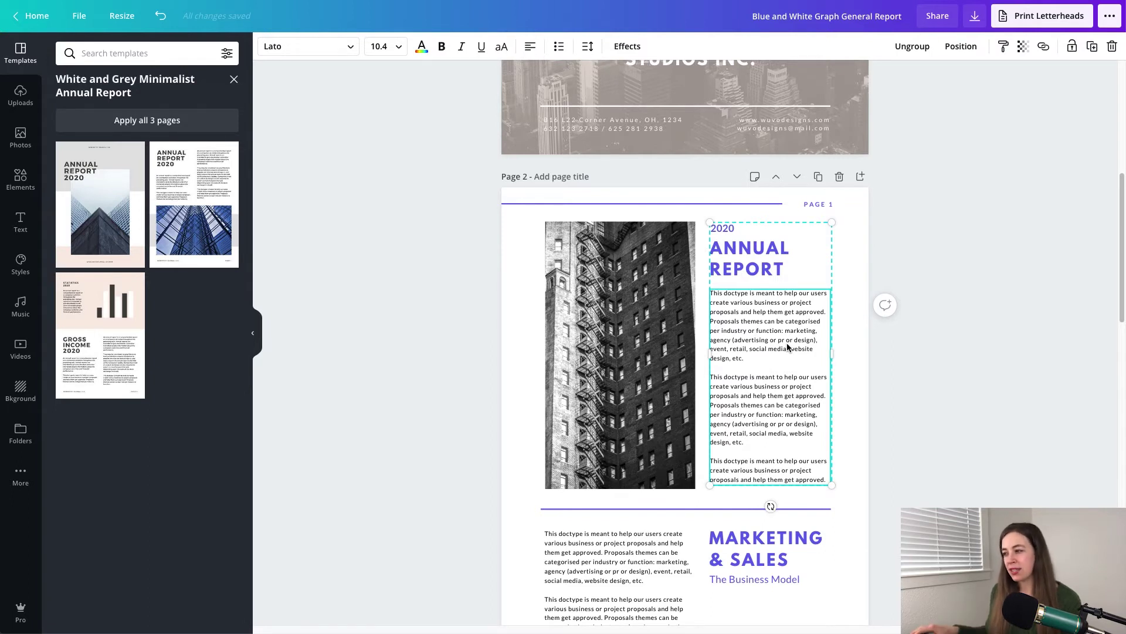
pyautogui.click(930, 343)
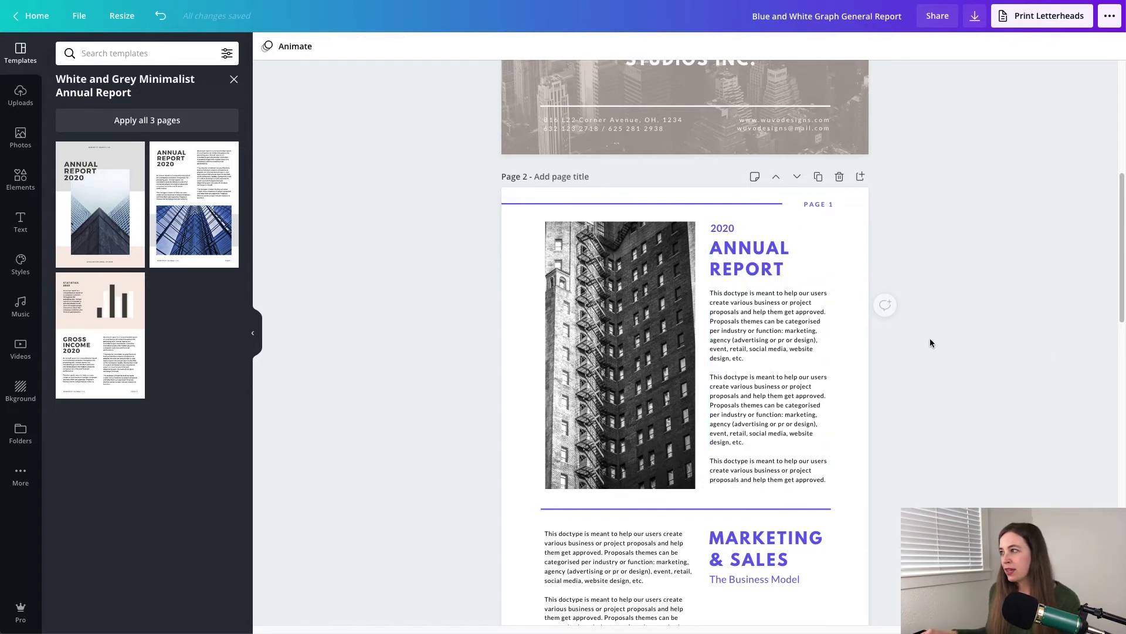
pyautogui.tripleClick(760, 356)
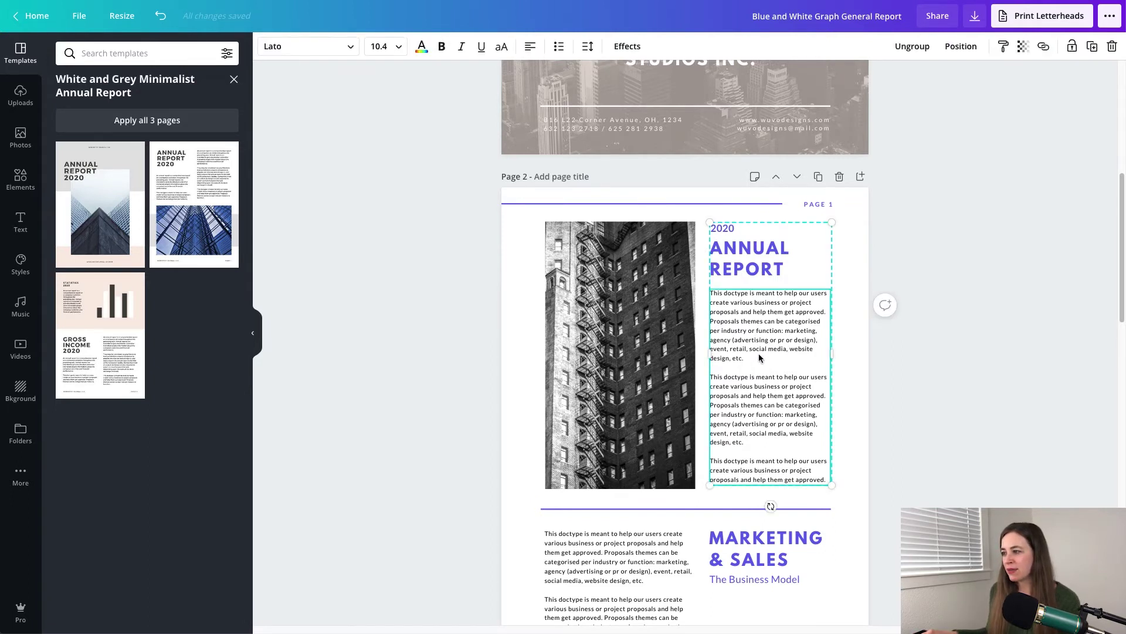
pyautogui.click(813, 318)
pyautogui.rightClick(811, 320)
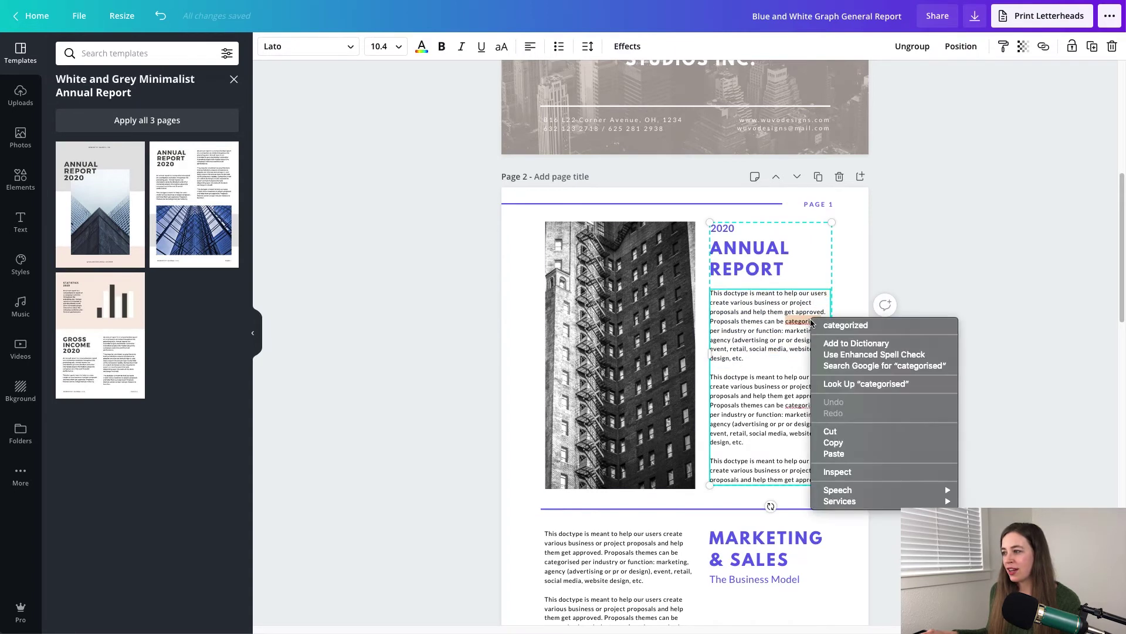
pyautogui.click(794, 321)
pyautogui.click(935, 382)
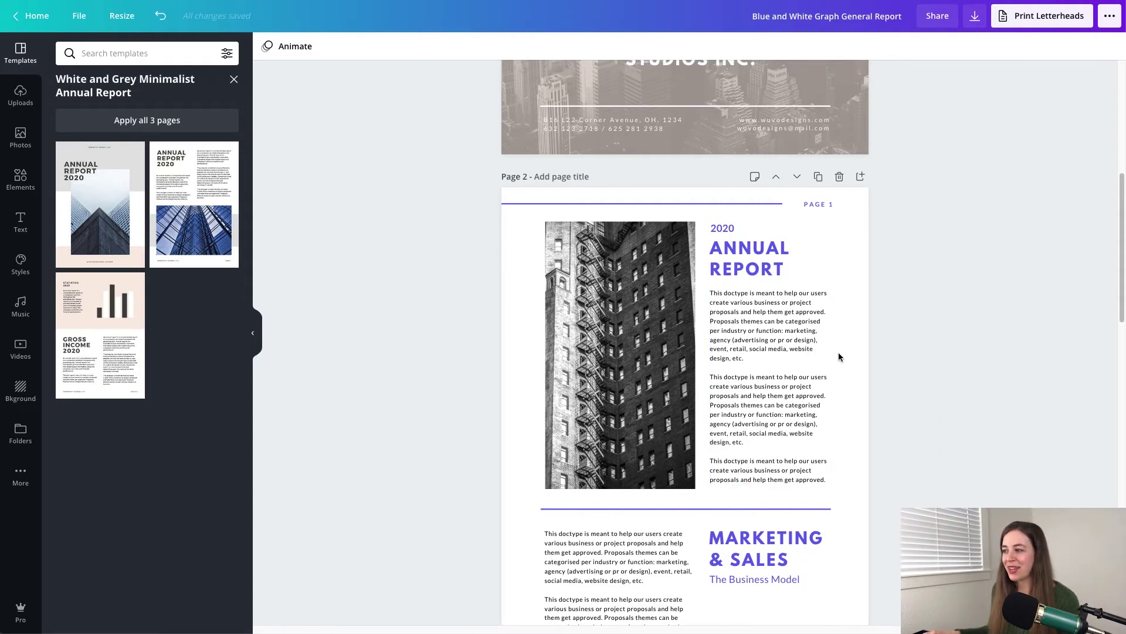
pyautogui.tripleClick(806, 333)
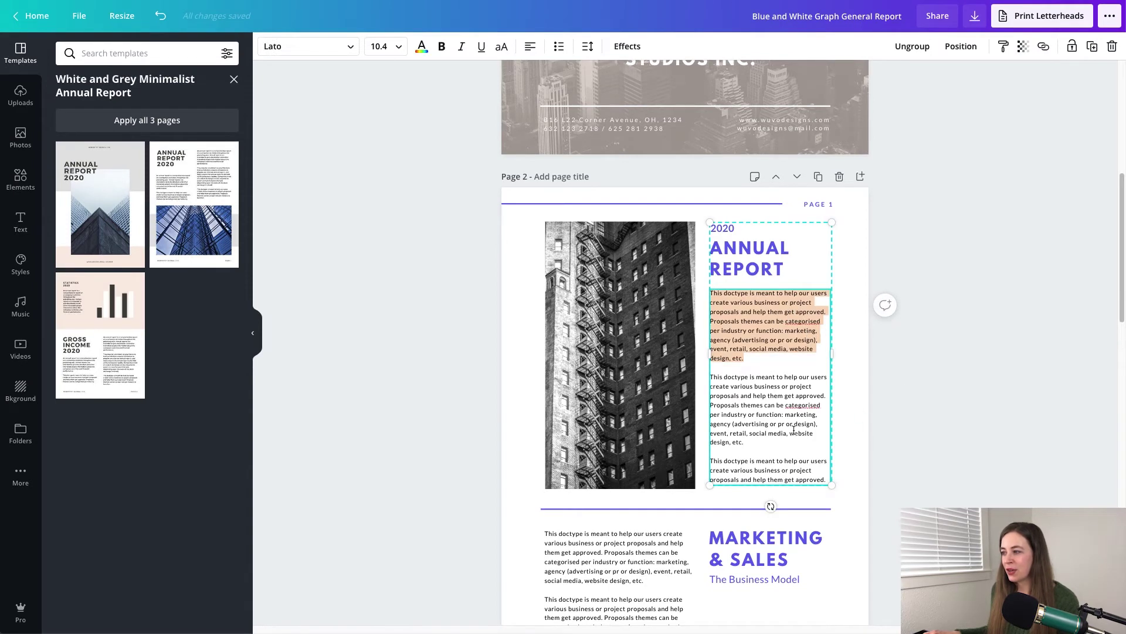
pyautogui.click(940, 411)
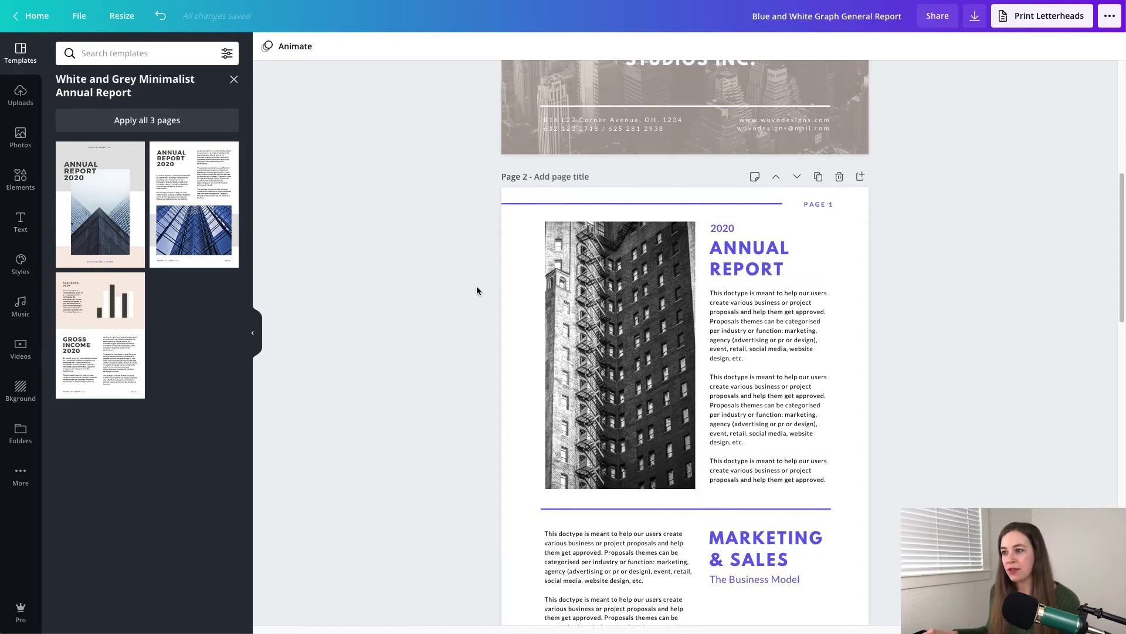
# - Replace page 2's building photo with the stock photo of two curly-haired people, and undo its extra placement as the page background
pyautogui.click(13, 147)
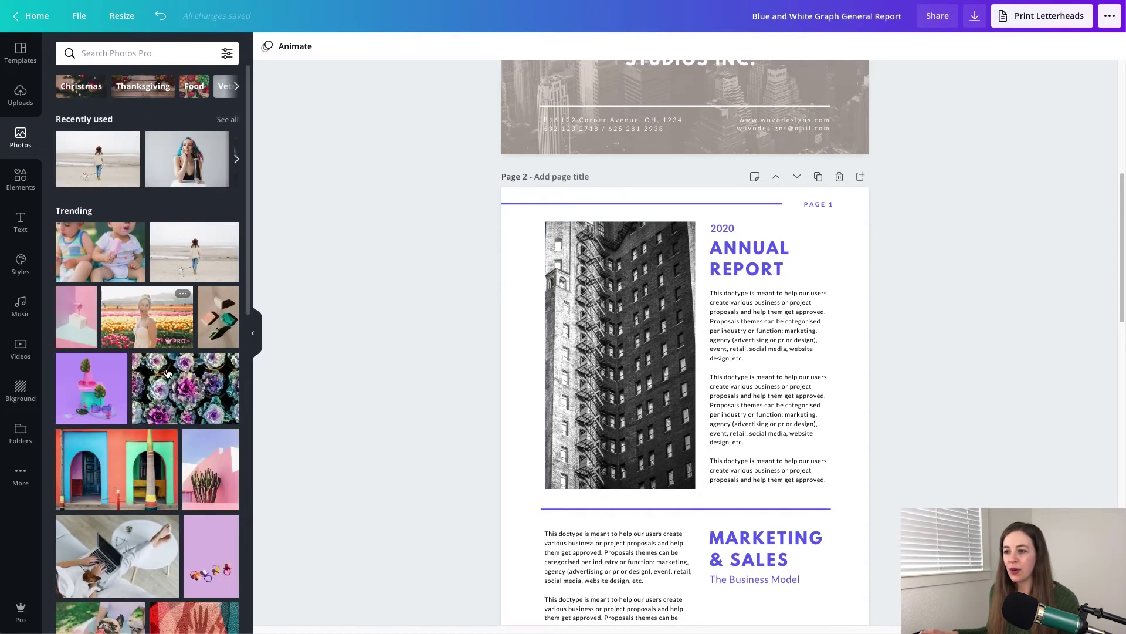
pyautogui.scroll(-10, 180, 430)
pyautogui.moveTo(150, 224); pyautogui.dragTo(595, 305)
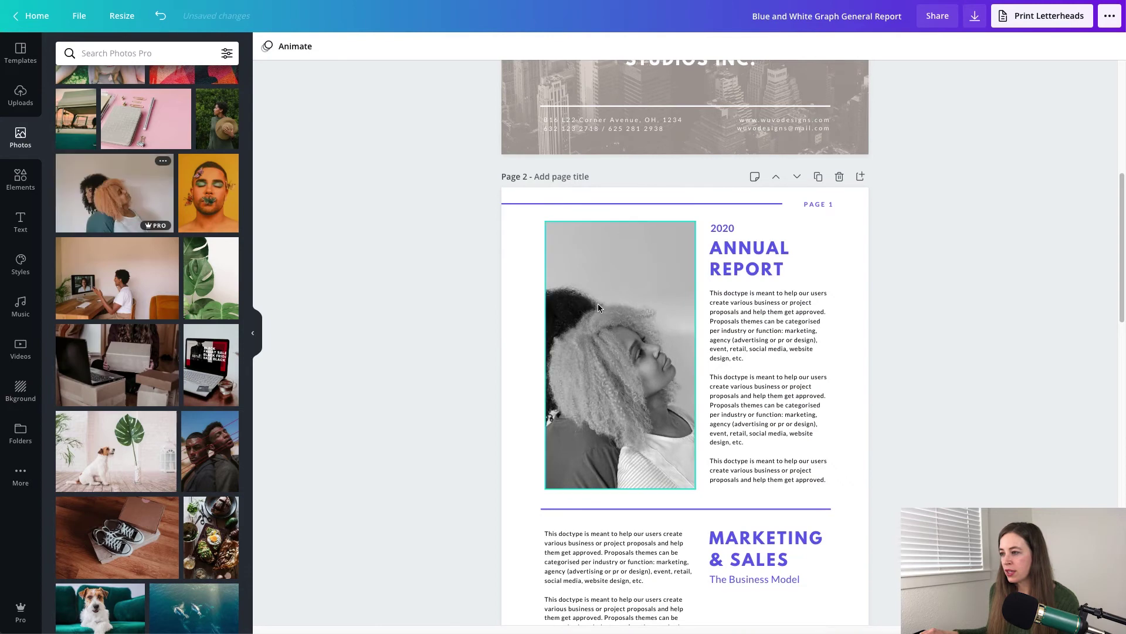
pyautogui.moveTo(98, 189); pyautogui.dragTo(511, 304)
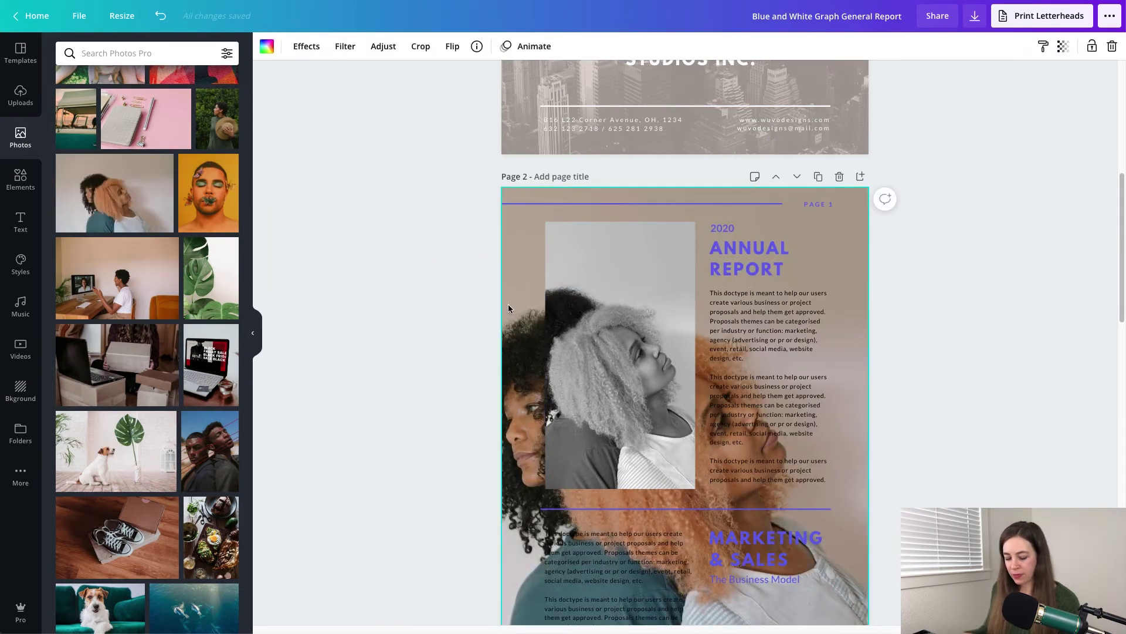
pyautogui.hotkey('ctrl', 'z')
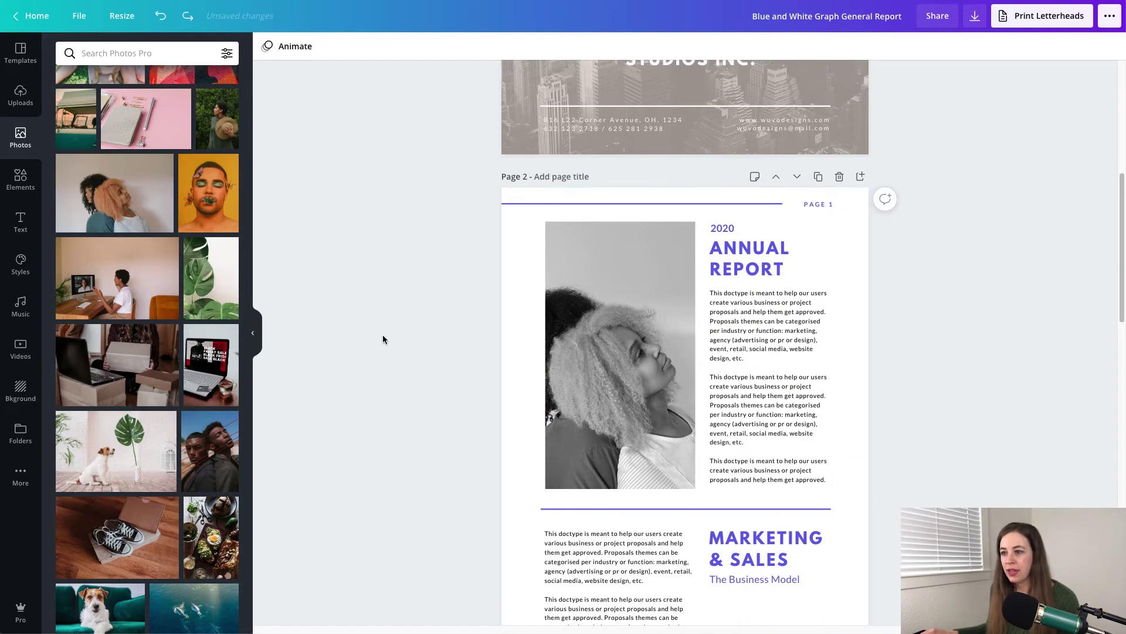
# - Browse the stock photos and the free Pexels image library for further pictures
pyautogui.scroll(-5, 146, 346)
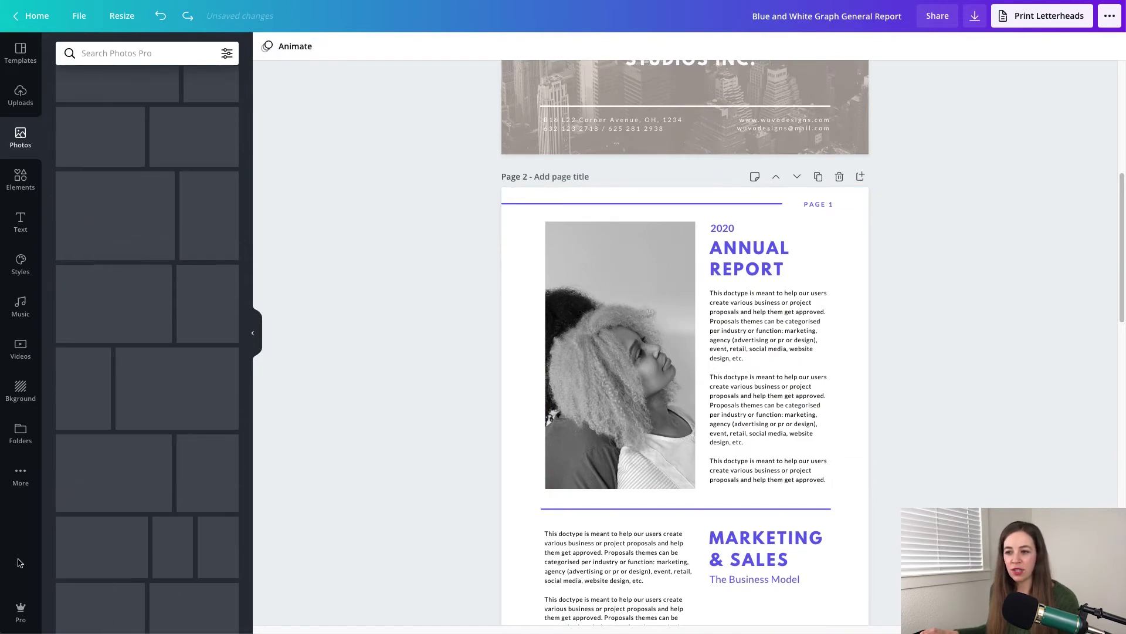
pyautogui.click(20, 474)
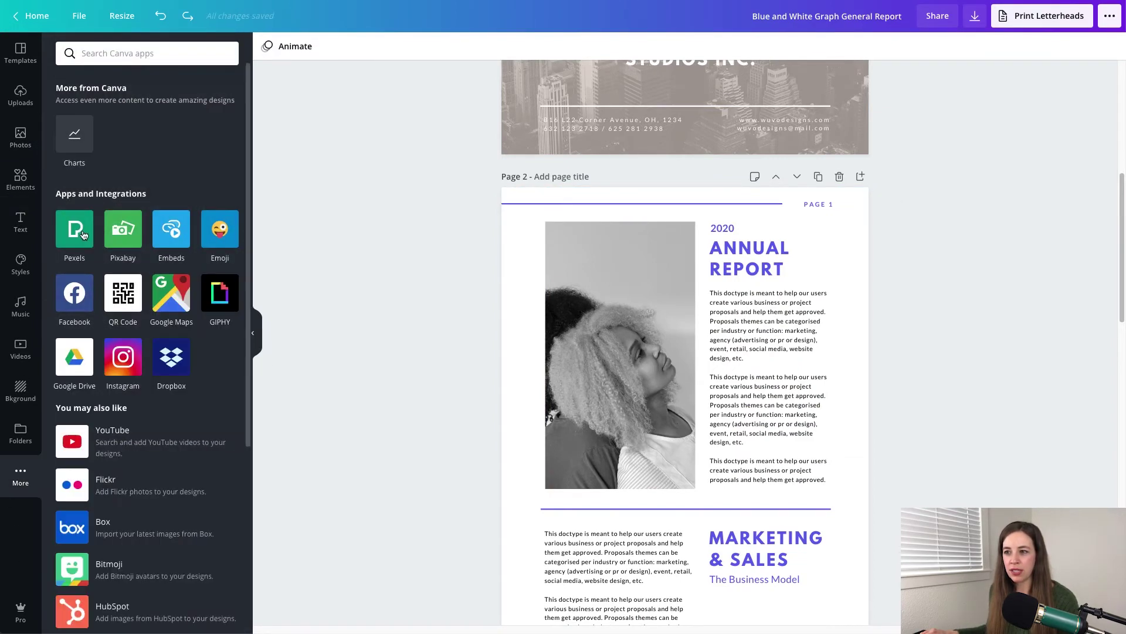
pyautogui.click(84, 236)
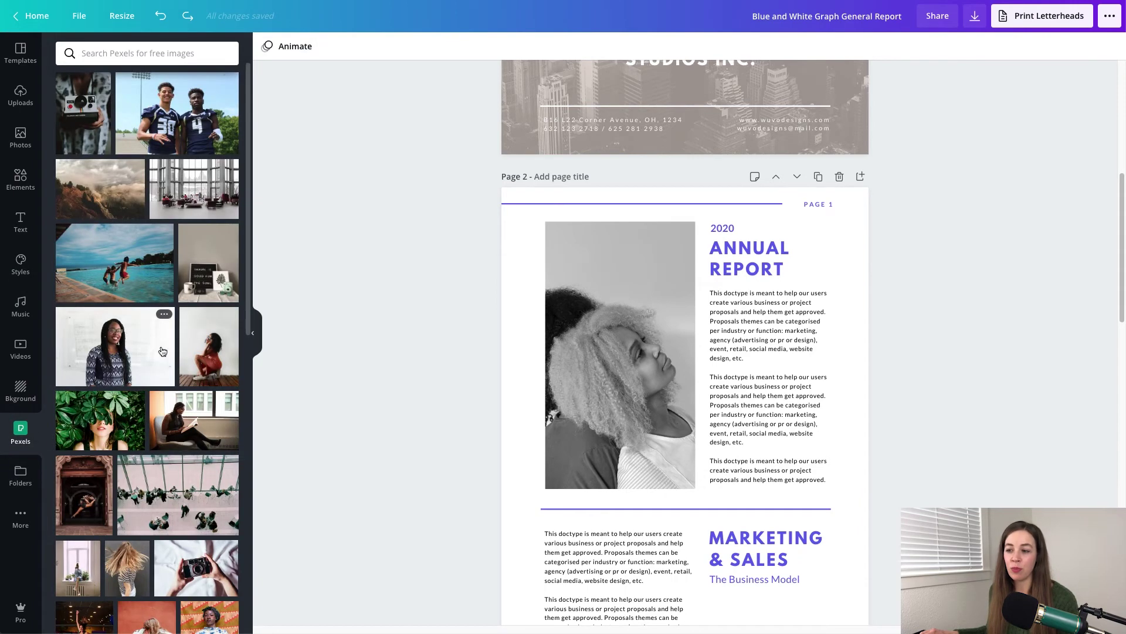
pyautogui.scroll(-10, 206, 435)
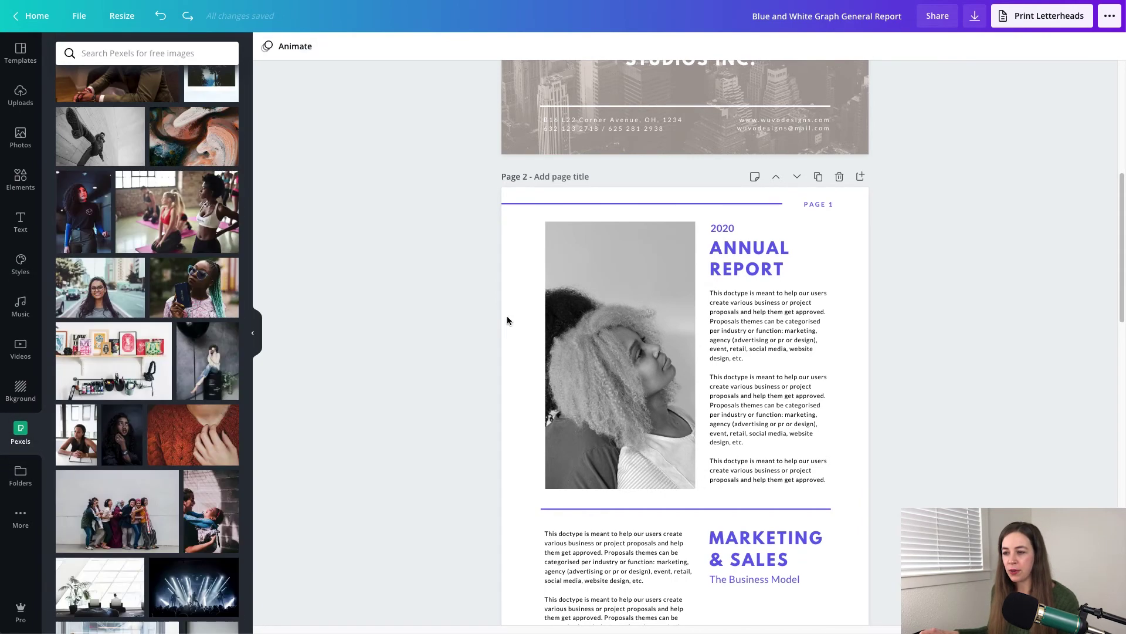
# - Recolour the purple band at the foot of page 2 with the Blakely Media mustard yellow and apply it to all matching purple elements
pyautogui.scroll(-5, 431, 328)
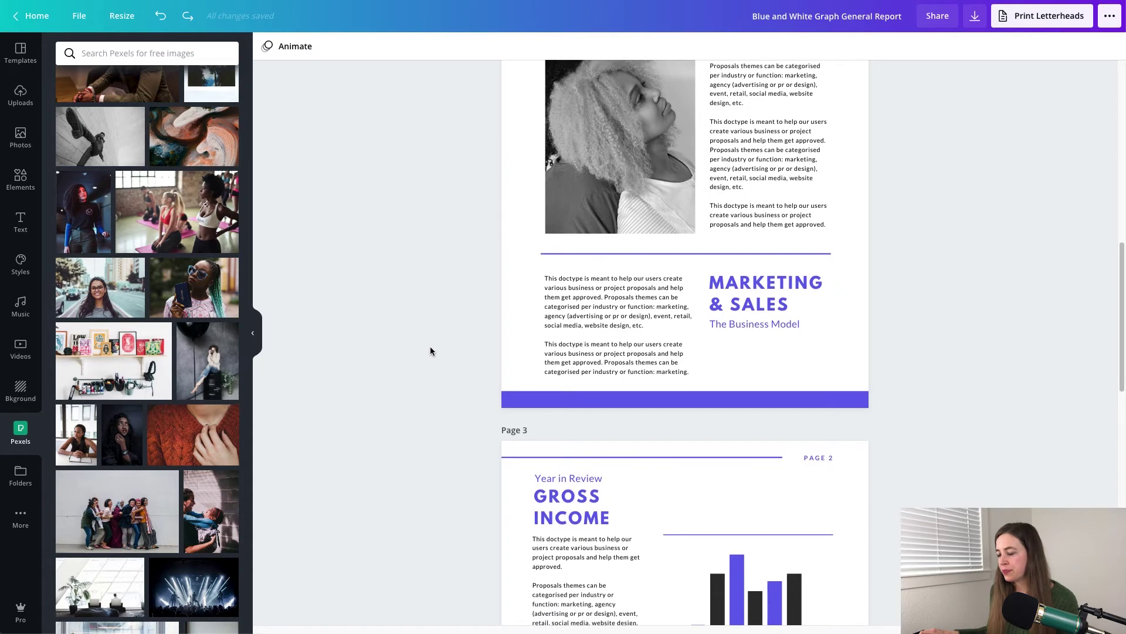
pyautogui.click(579, 367)
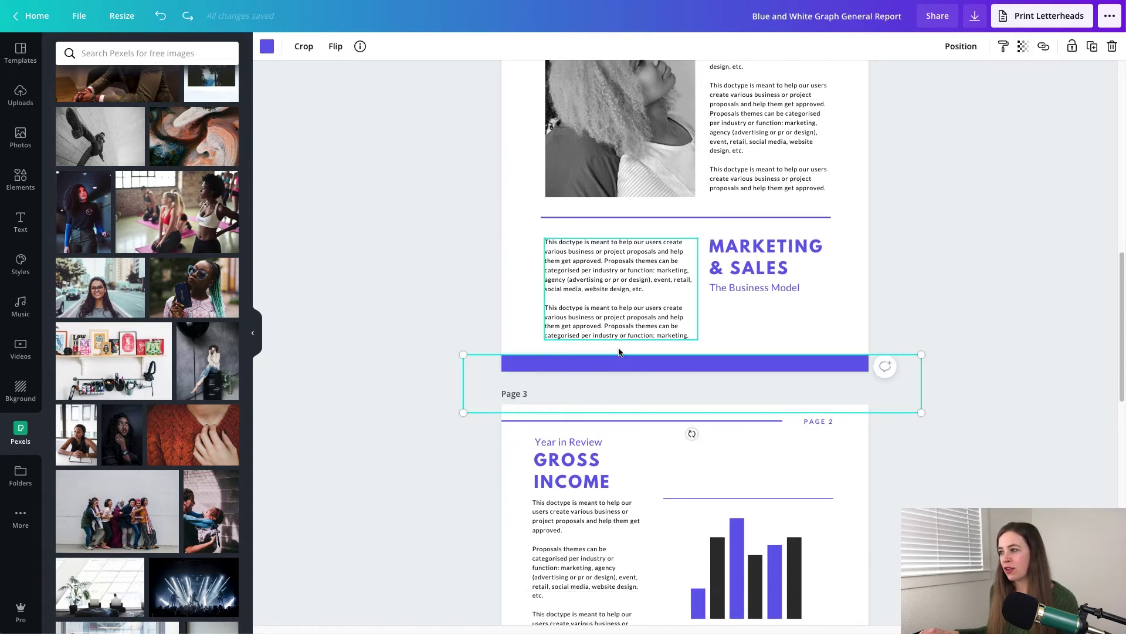
pyautogui.click(267, 46)
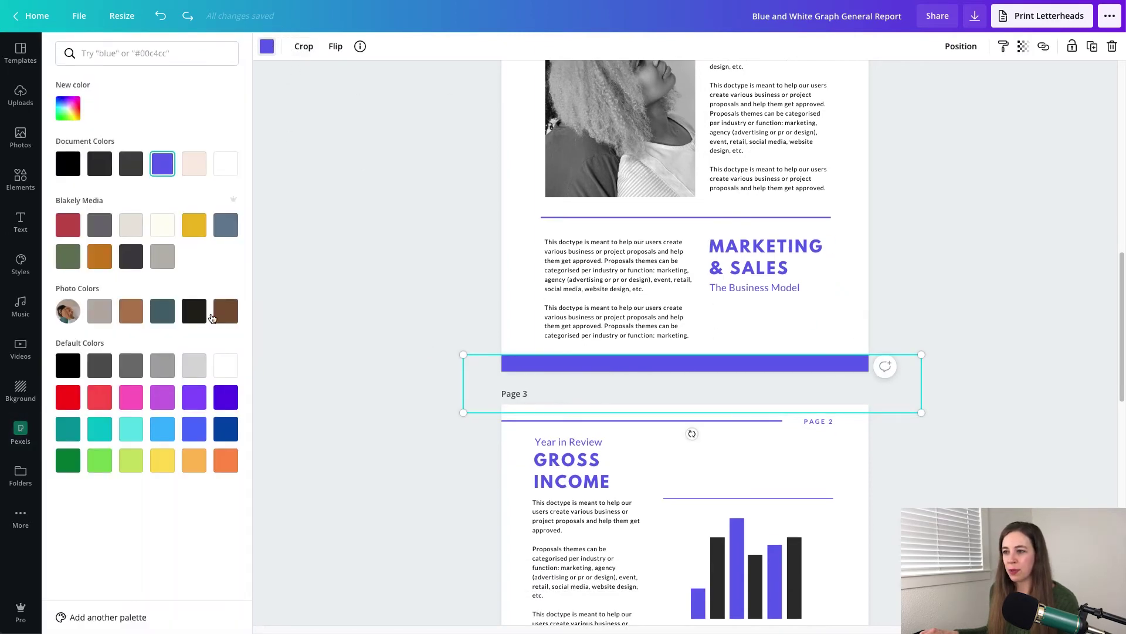
pyautogui.click(198, 223)
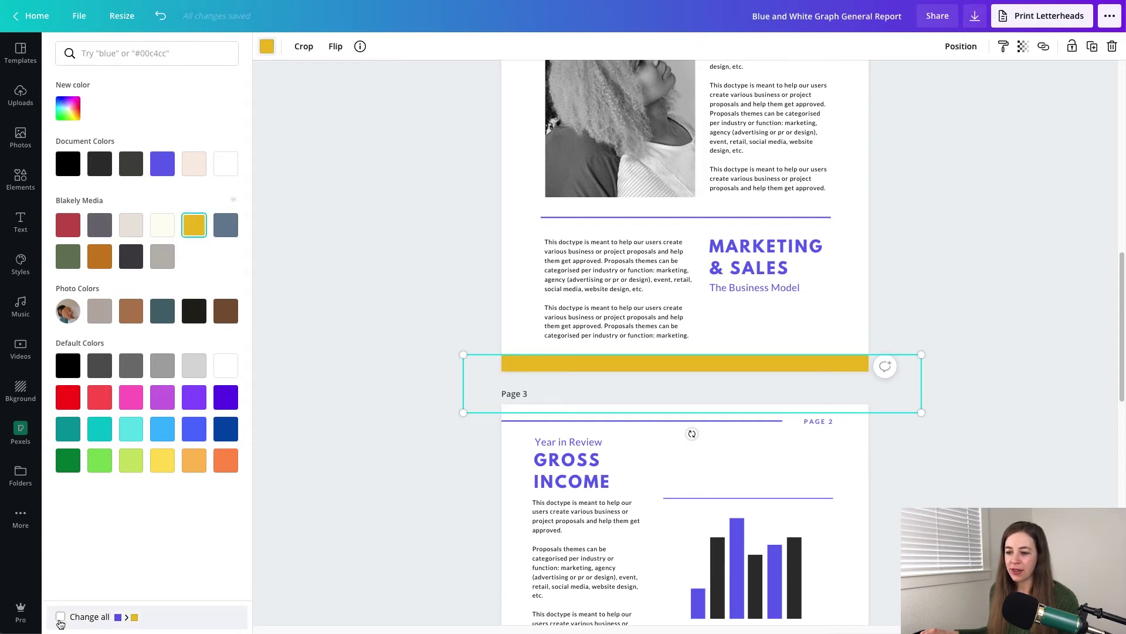
pyautogui.click(61, 616)
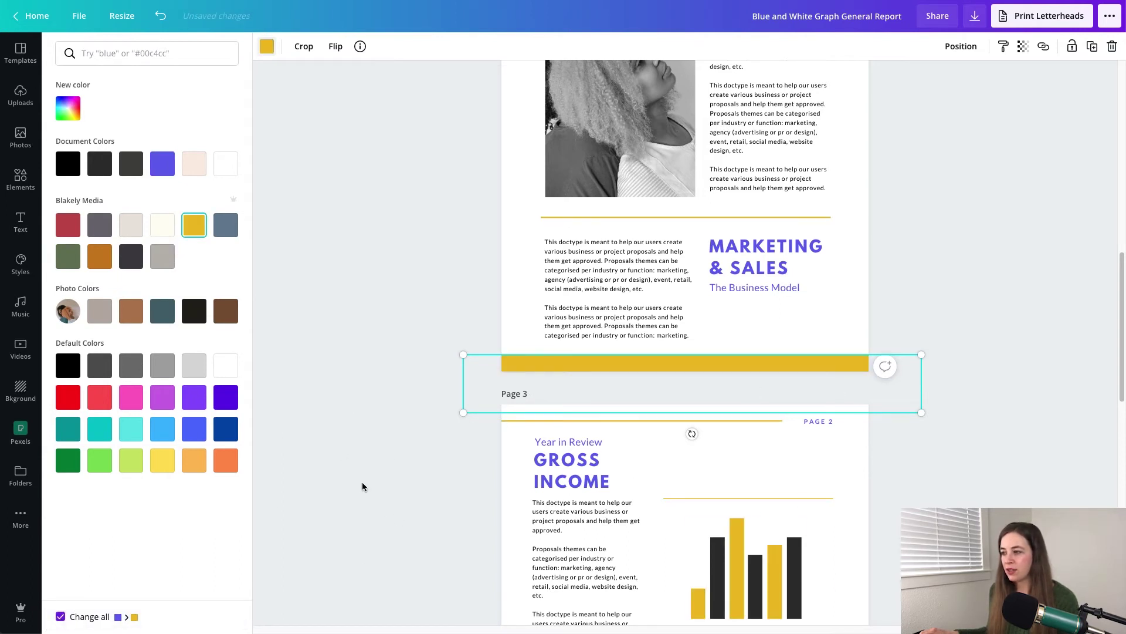
pyautogui.click(384, 522)
pyautogui.click(591, 476)
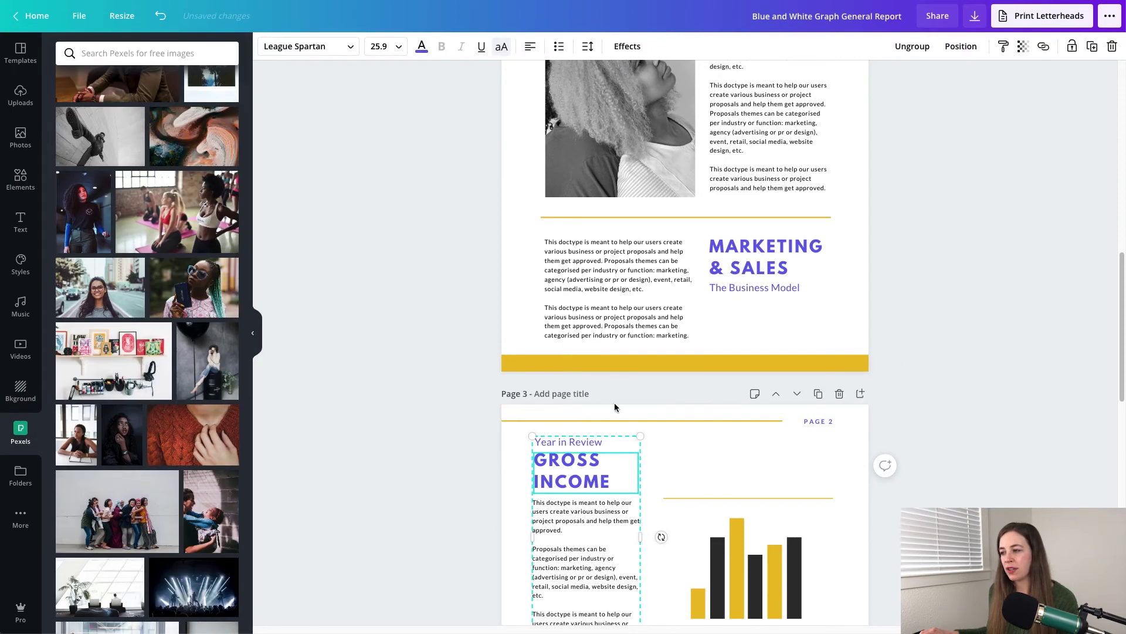
pyautogui.click(750, 456)
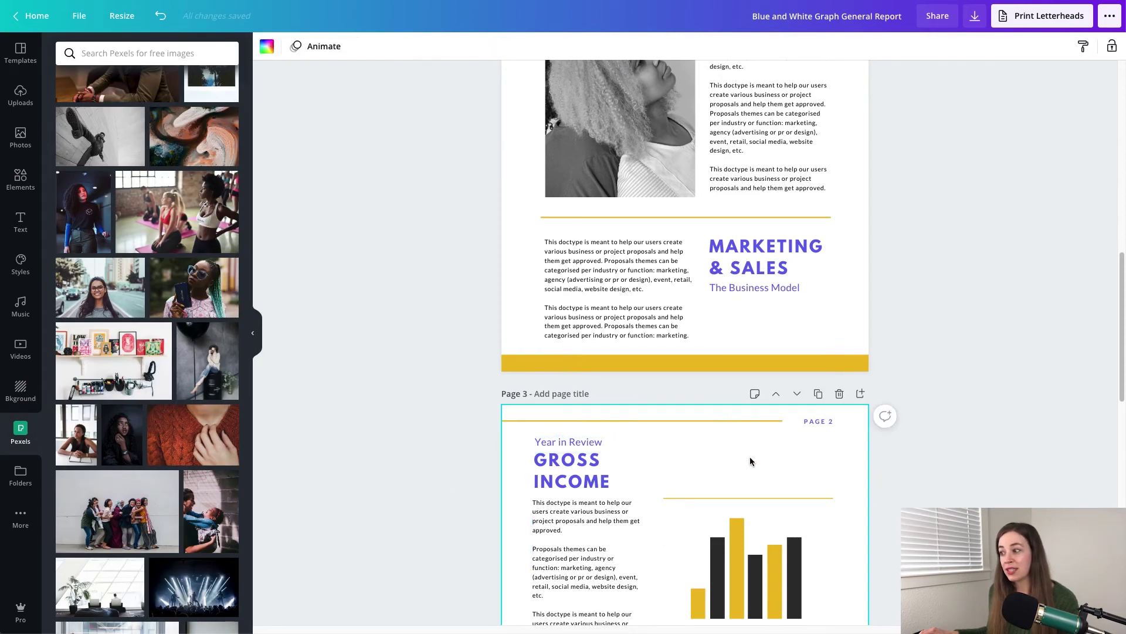
# - Recolour the dark portion of page 3's pie chart with the dark teal photo colour
pyautogui.scroll(-5, 750, 456)
pyautogui.click(926, 389)
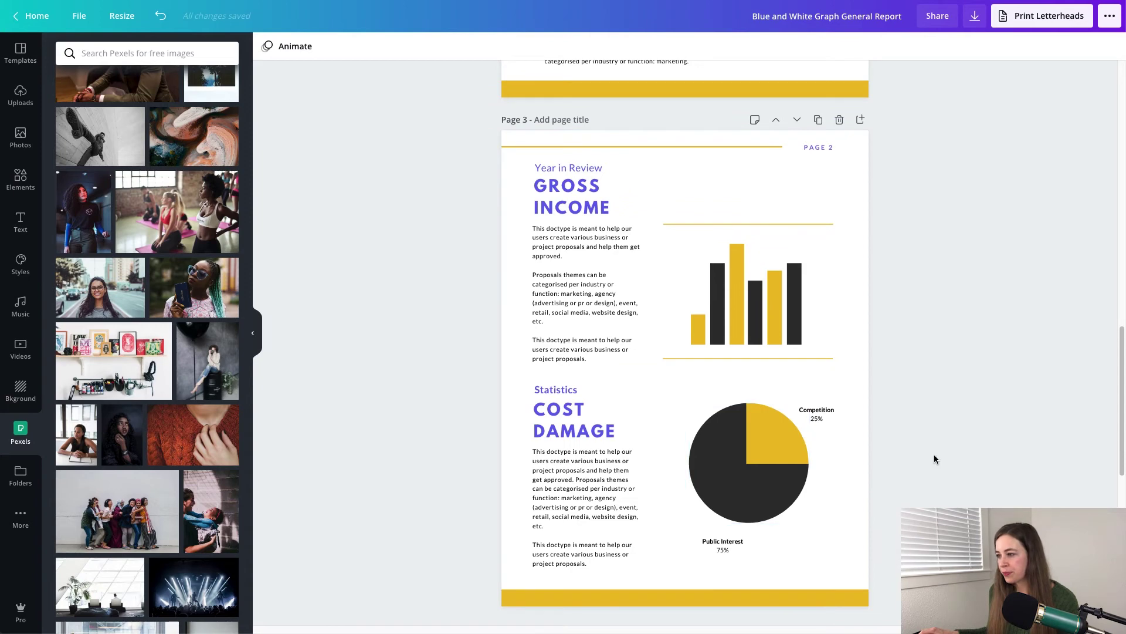
pyautogui.scroll(-10, 937, 454)
pyautogui.scroll(8, 843, 276)
pyautogui.click(762, 387)
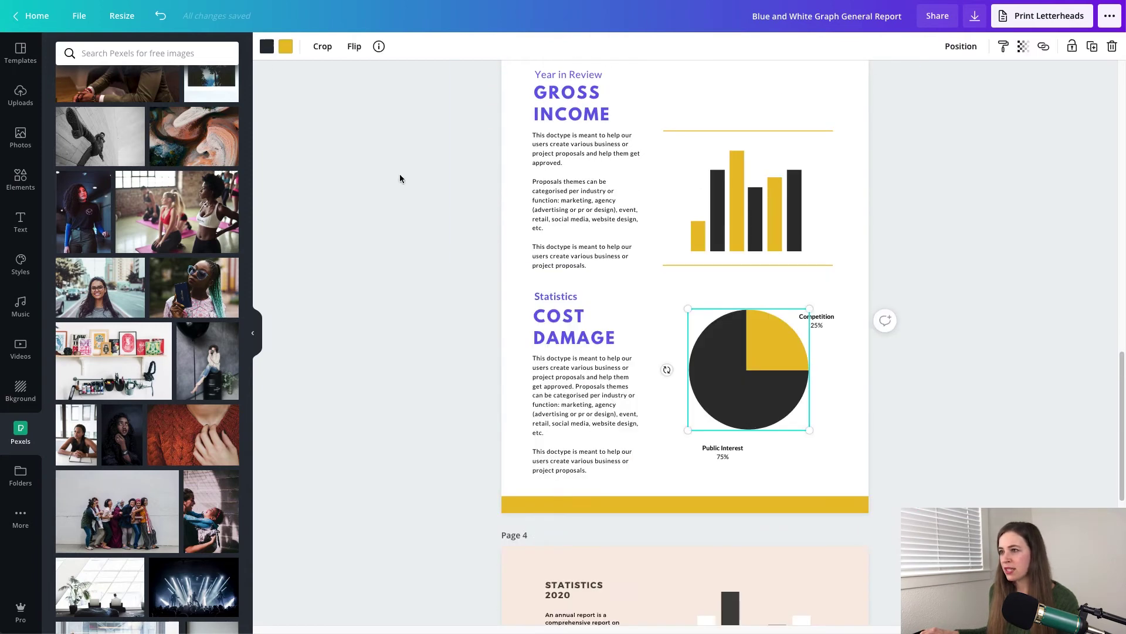
pyautogui.click(267, 47)
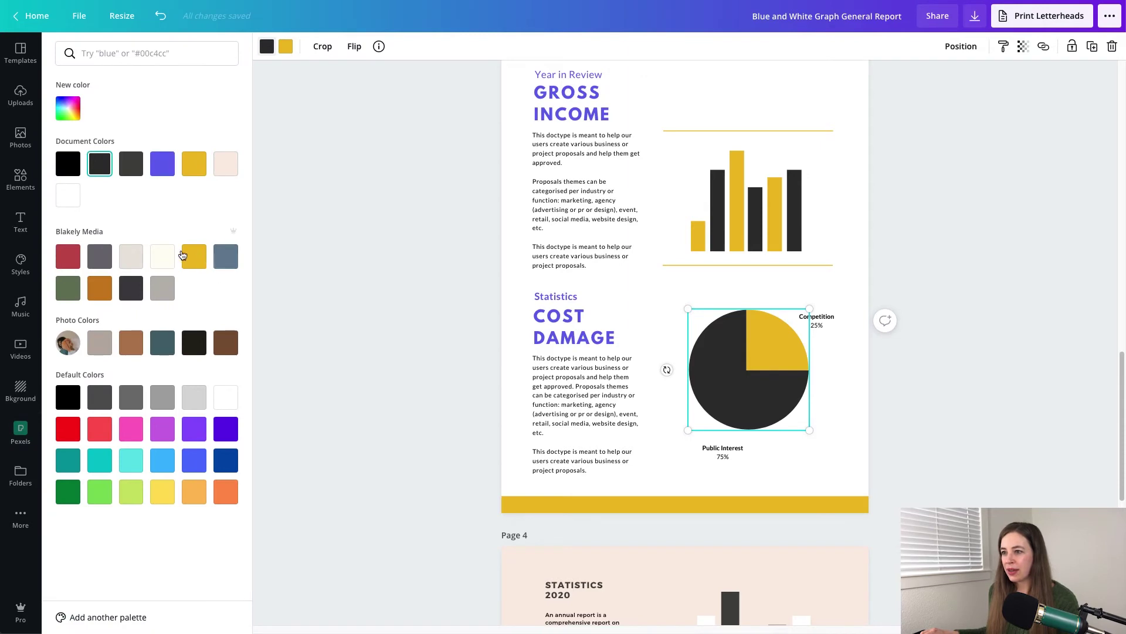
pyautogui.click(163, 344)
pyautogui.click(920, 413)
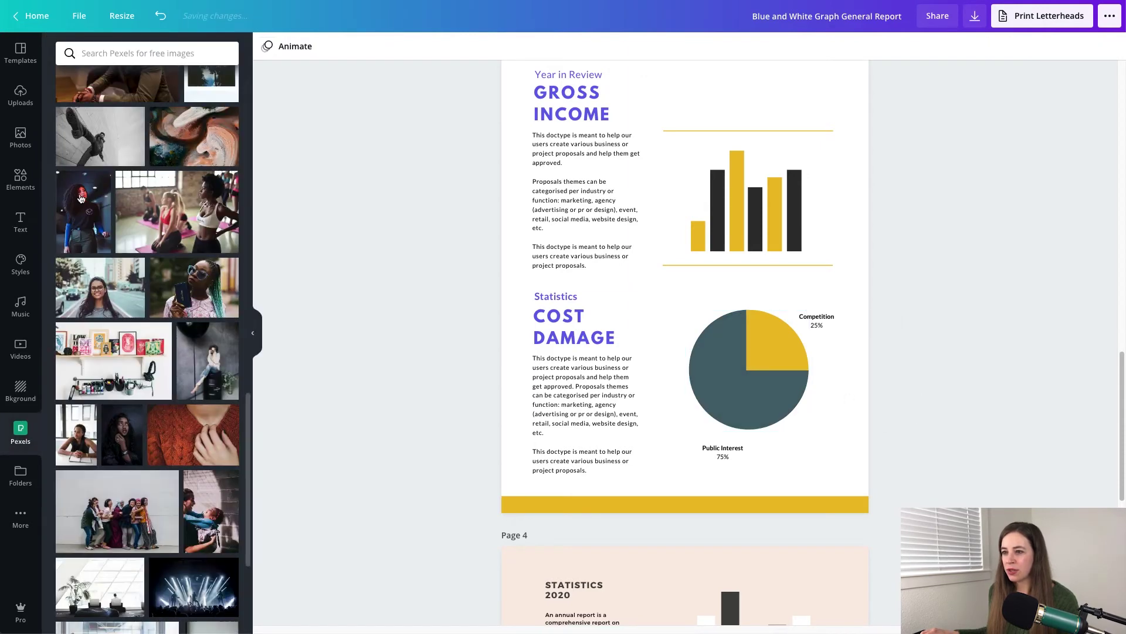
# - Try the green leafy branch sticker on page 3 and delete it
pyautogui.click(18, 182)
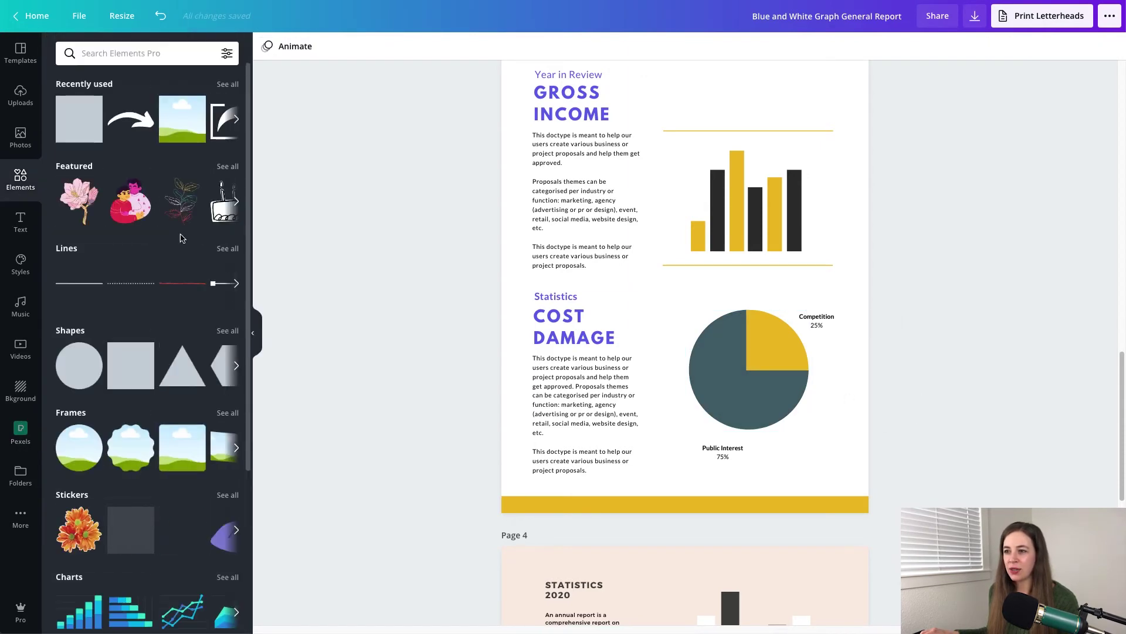
pyautogui.scroll(-3, 176, 416)
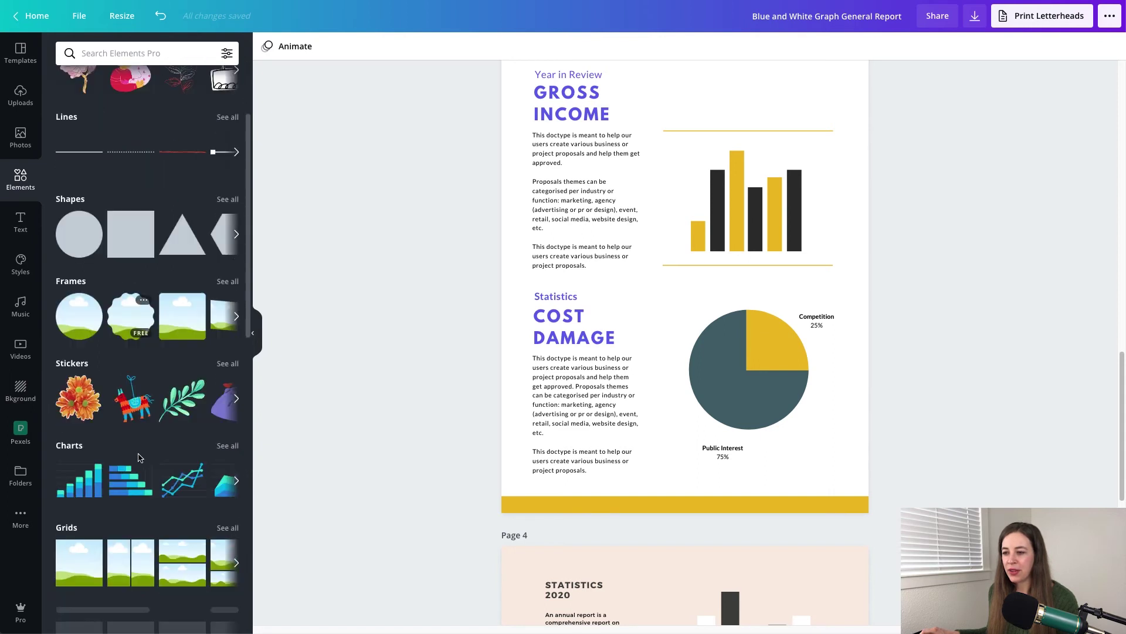
pyautogui.click(179, 409)
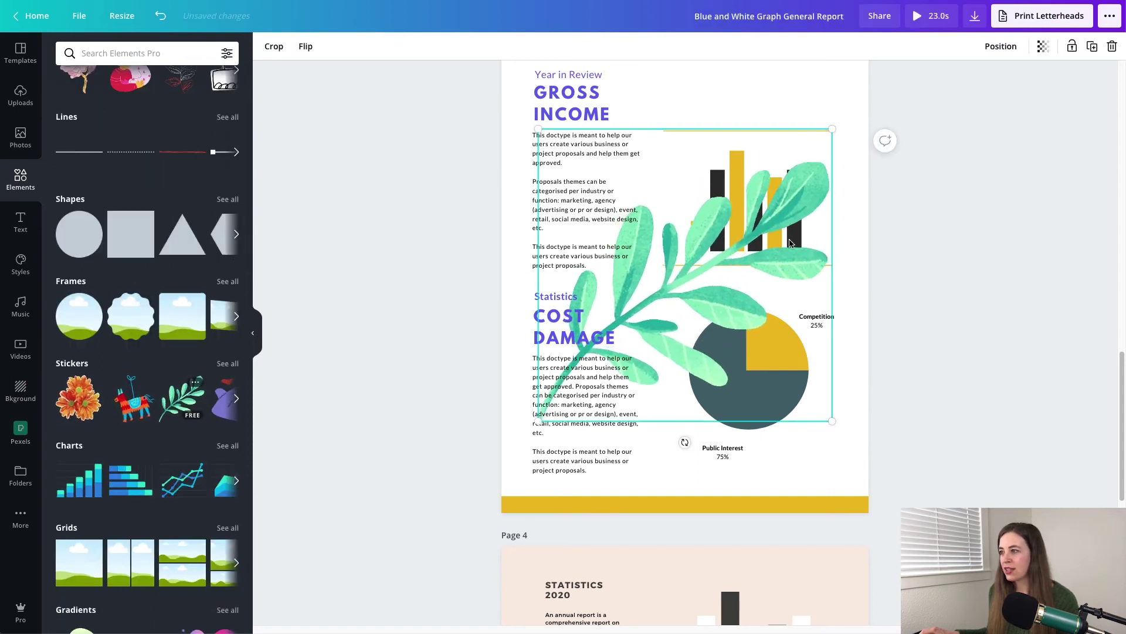
pyautogui.press('Delete')
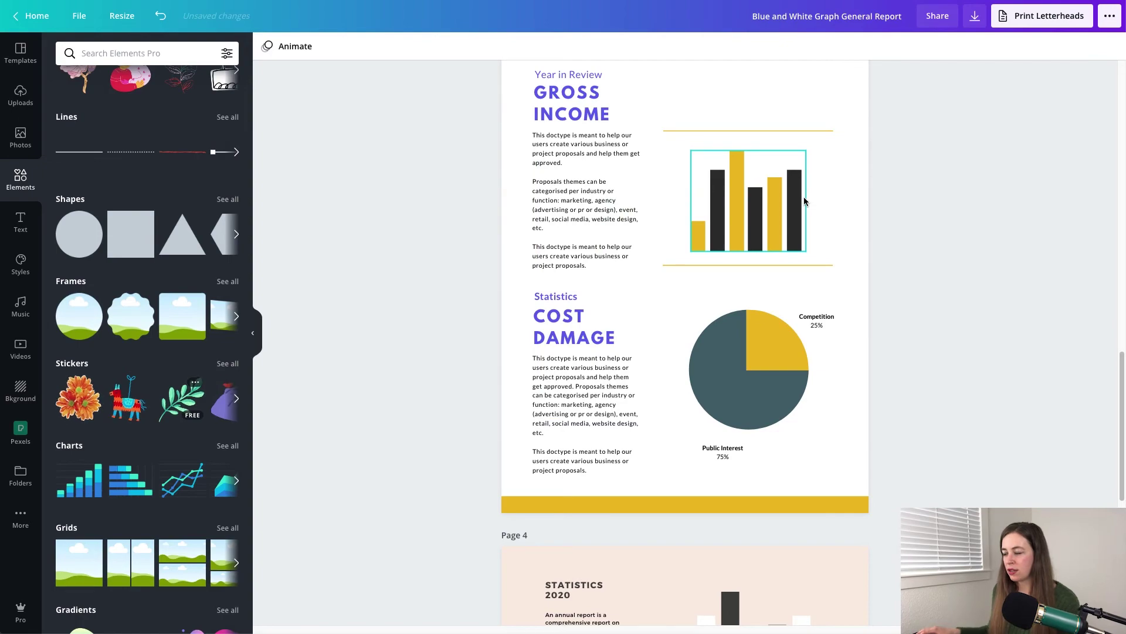
pyautogui.scroll(-8, 941, 414)
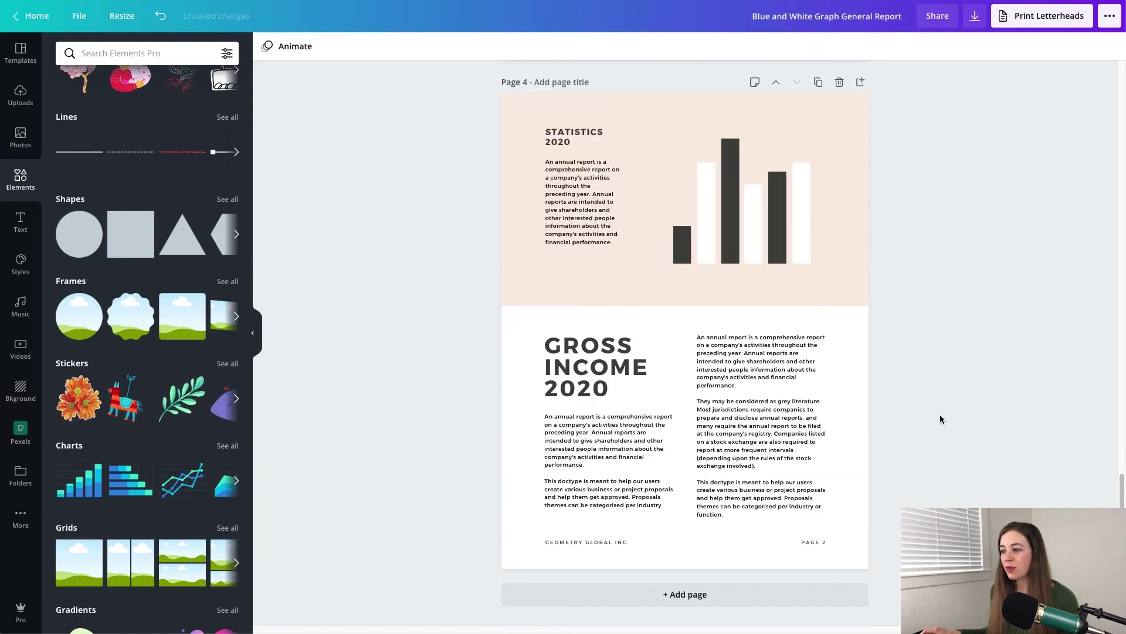
# - Download all four pages of the annual report in the PDF Print file type
pyautogui.scroll(15, 687, 410)
pyautogui.scroll(-12, 707, 470)
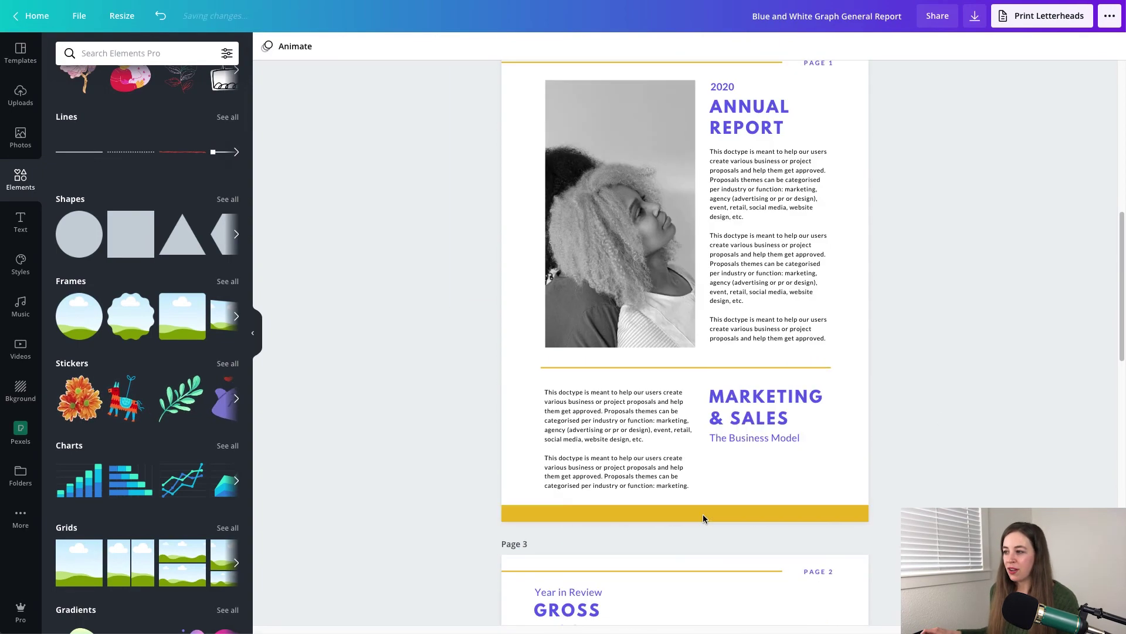
pyautogui.scroll(-4, 702, 513)
pyautogui.scroll(18, 702, 514)
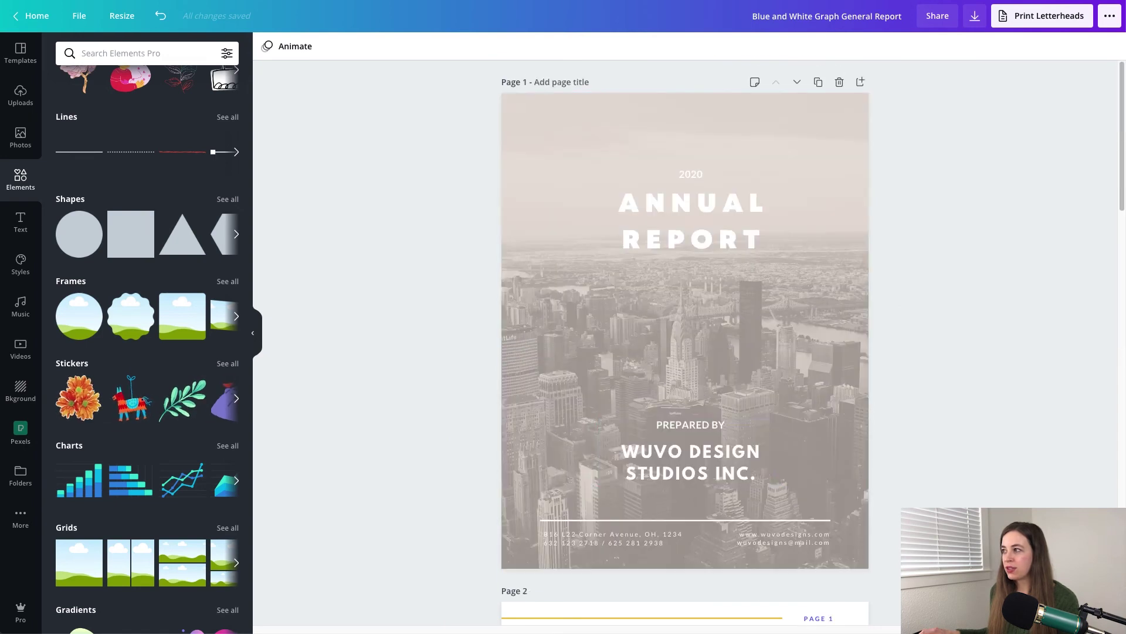
pyautogui.click(975, 18)
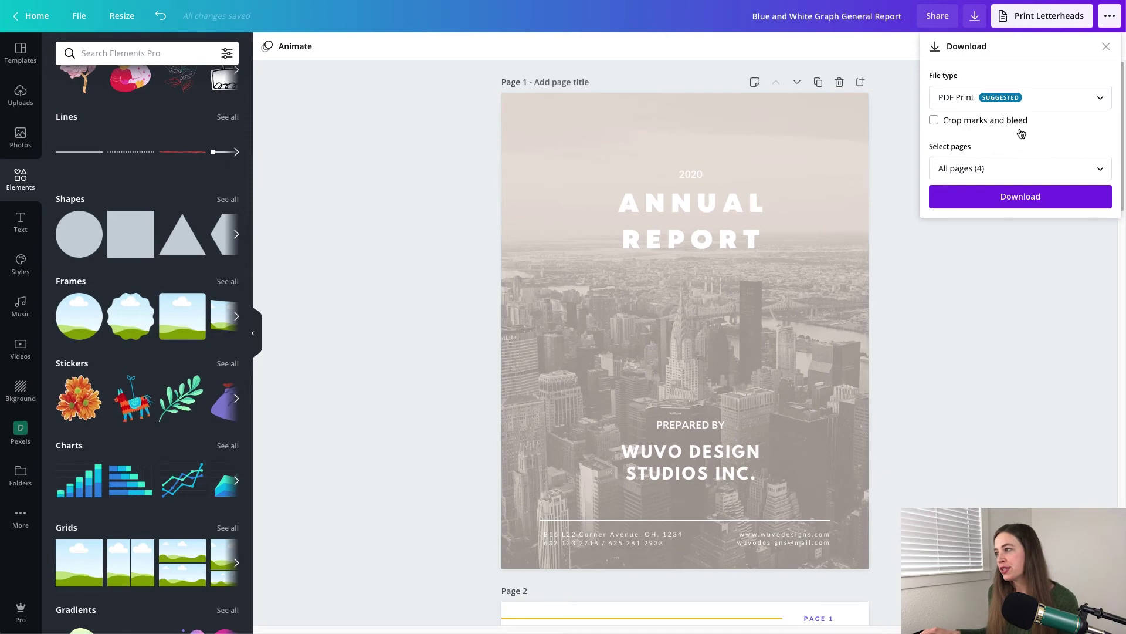
pyautogui.click(1038, 169)
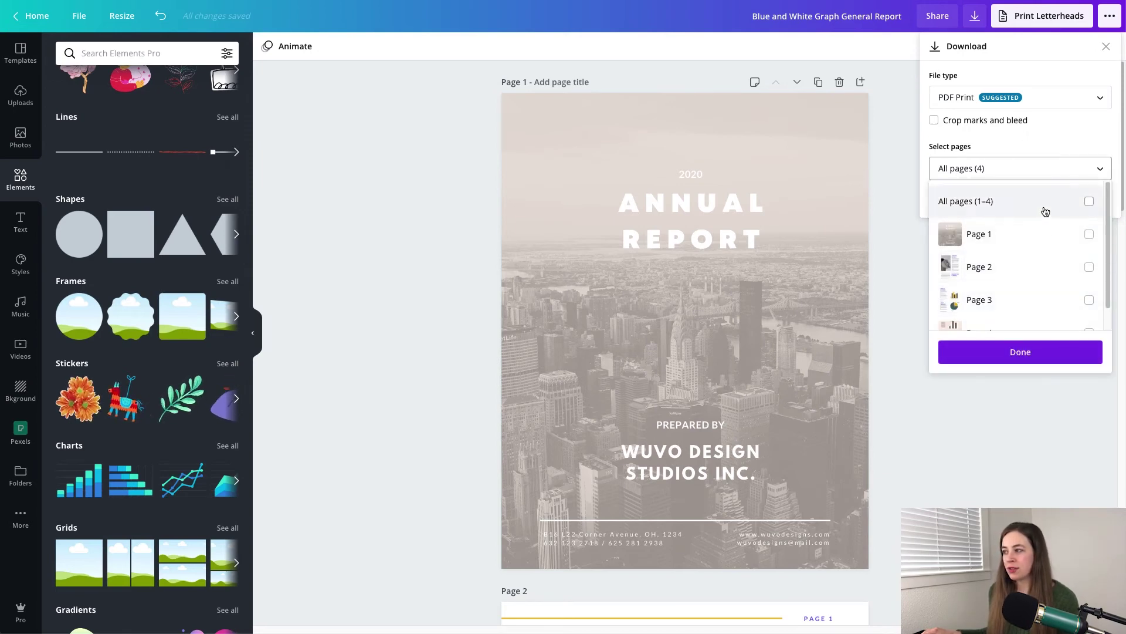
pyautogui.click(1068, 134)
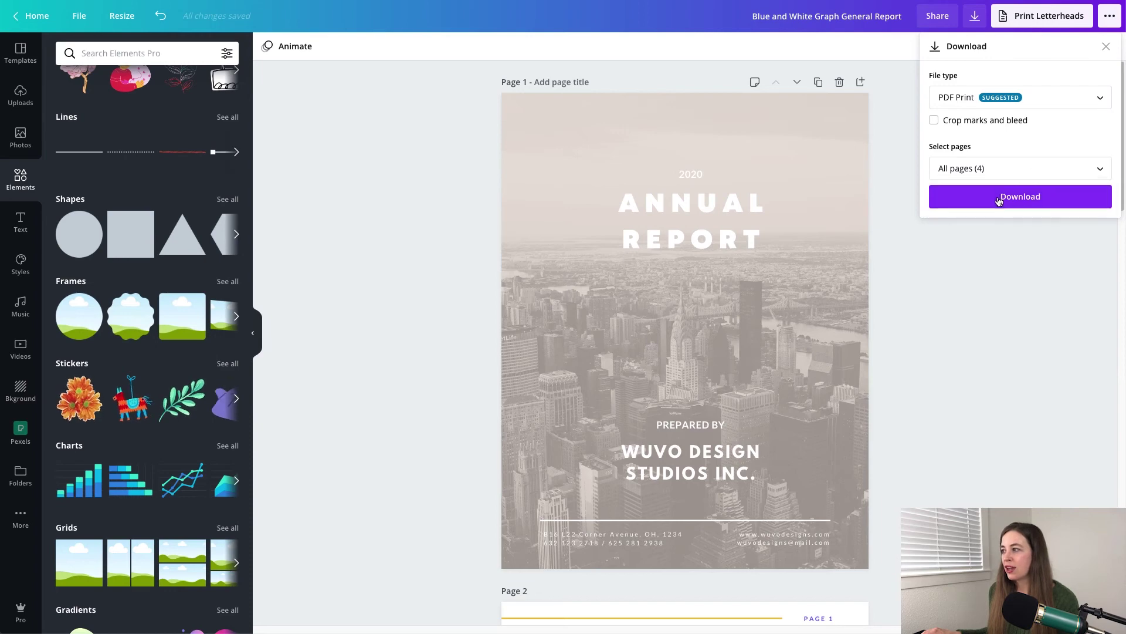
pyautogui.click(1000, 196)
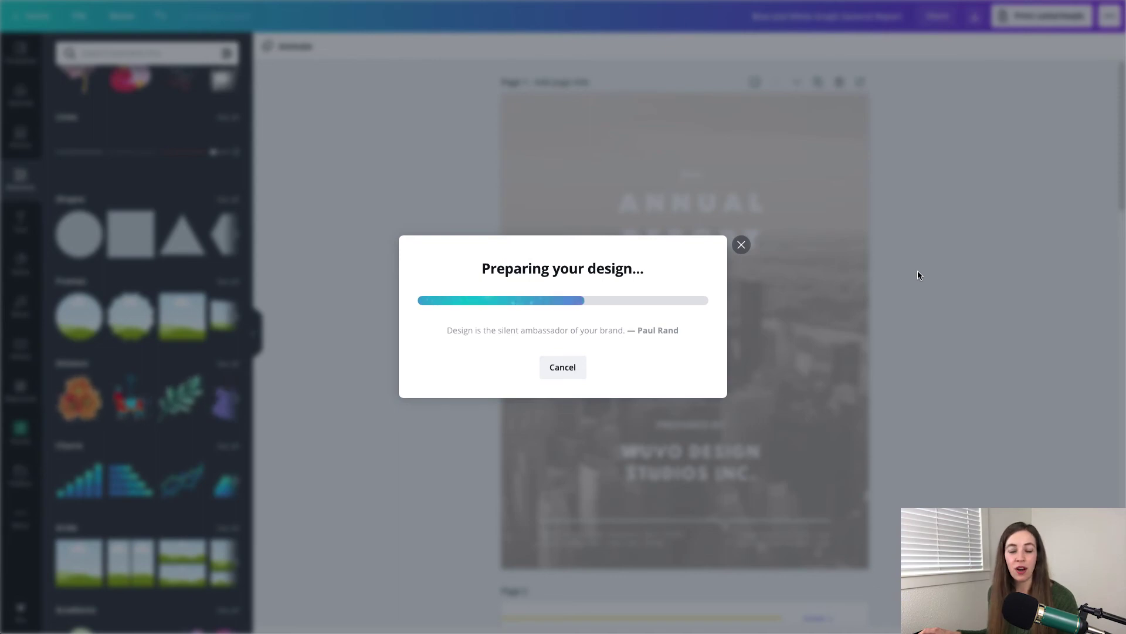
pyautogui.click(484, 164)
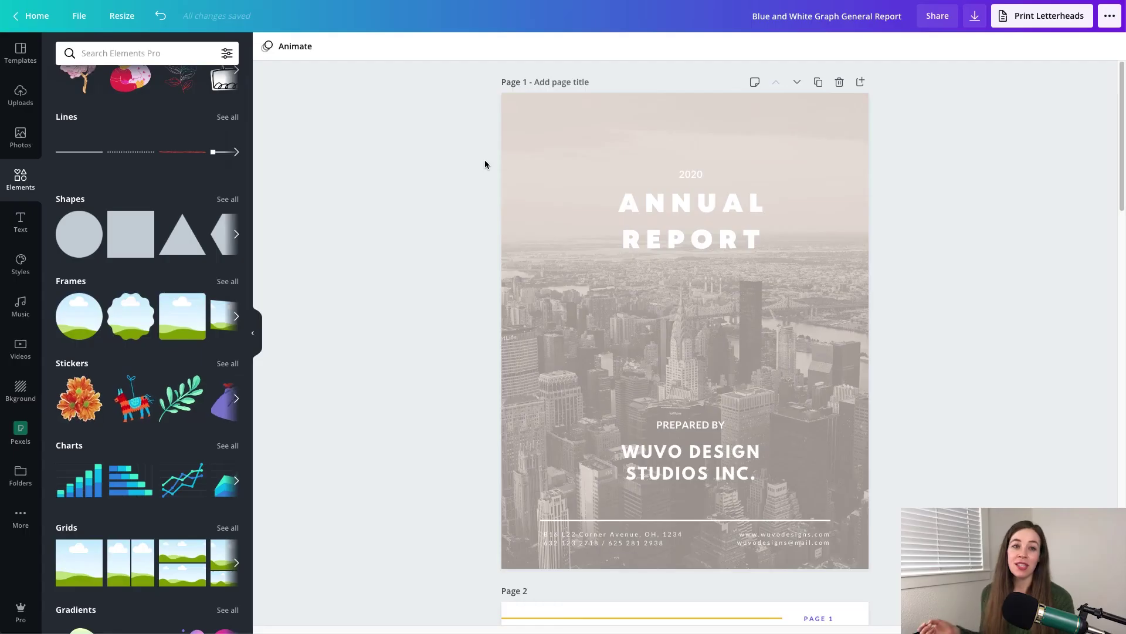